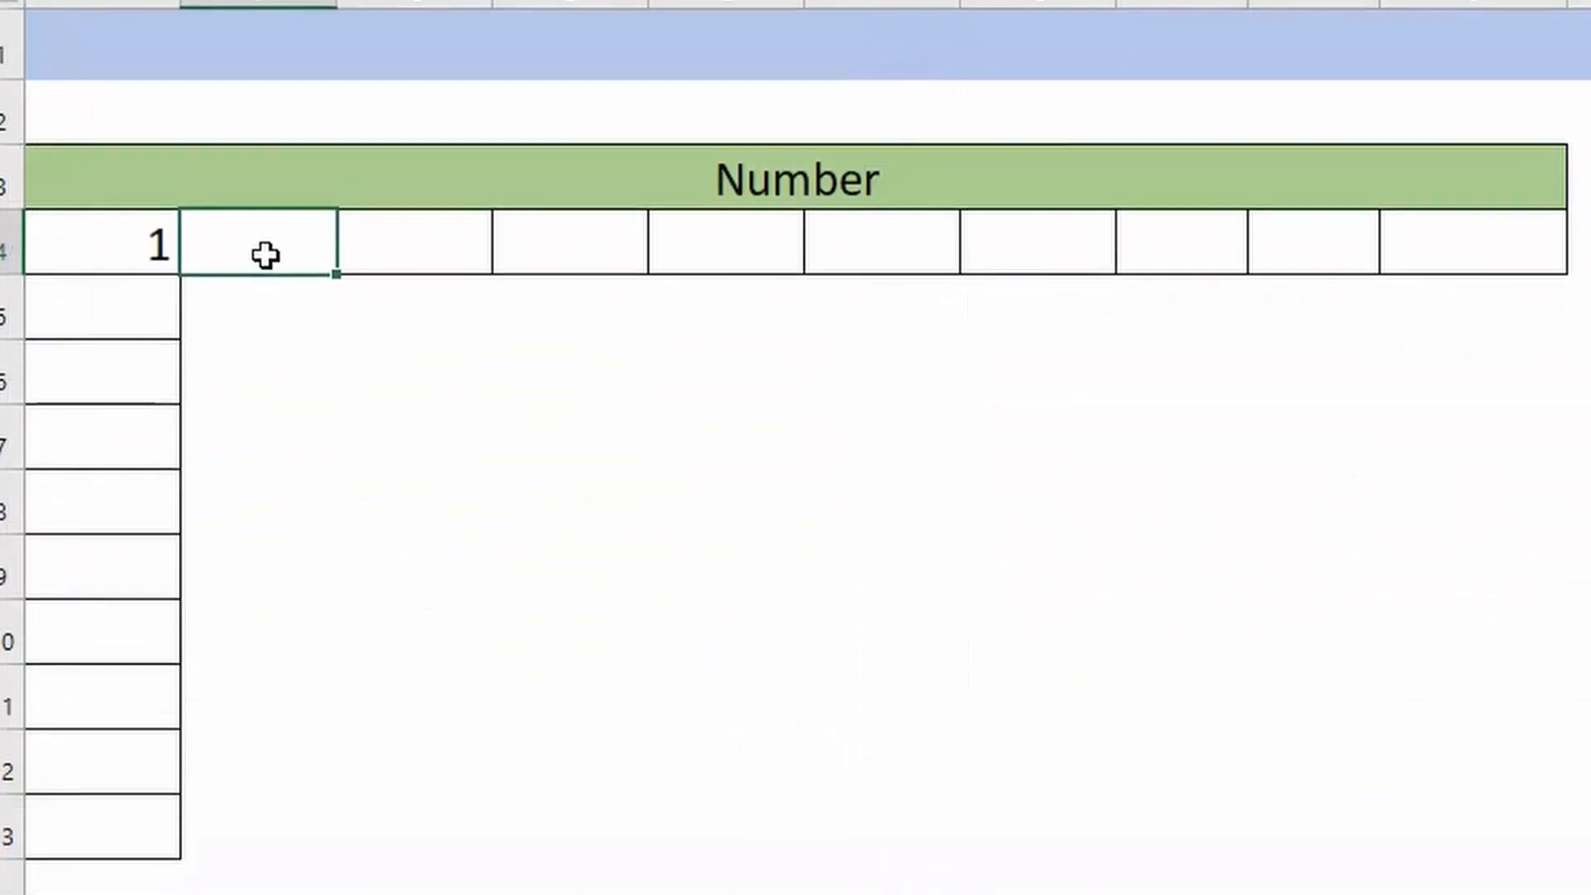
- Enter 2 in B4 and autofill the number series from A4:B4 across to J4
{"action": "type", "text": "2"}
{"action": "key", "text": "Tab"}
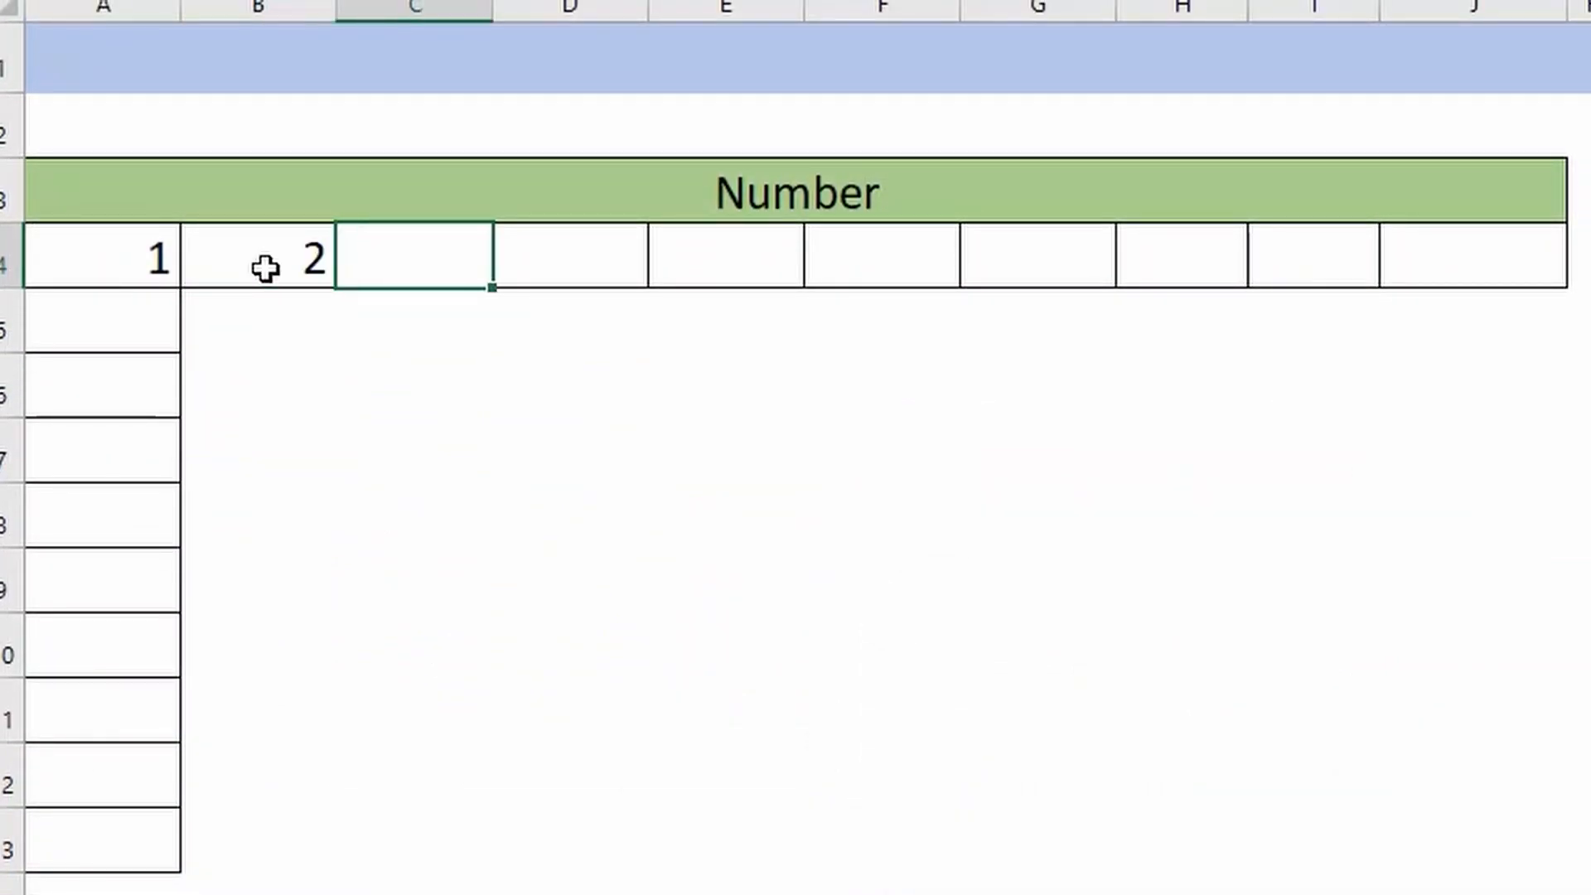
{"action": "left_click_drag", "start_coordinate": [87, 219], "coordinate": [268, 234]}
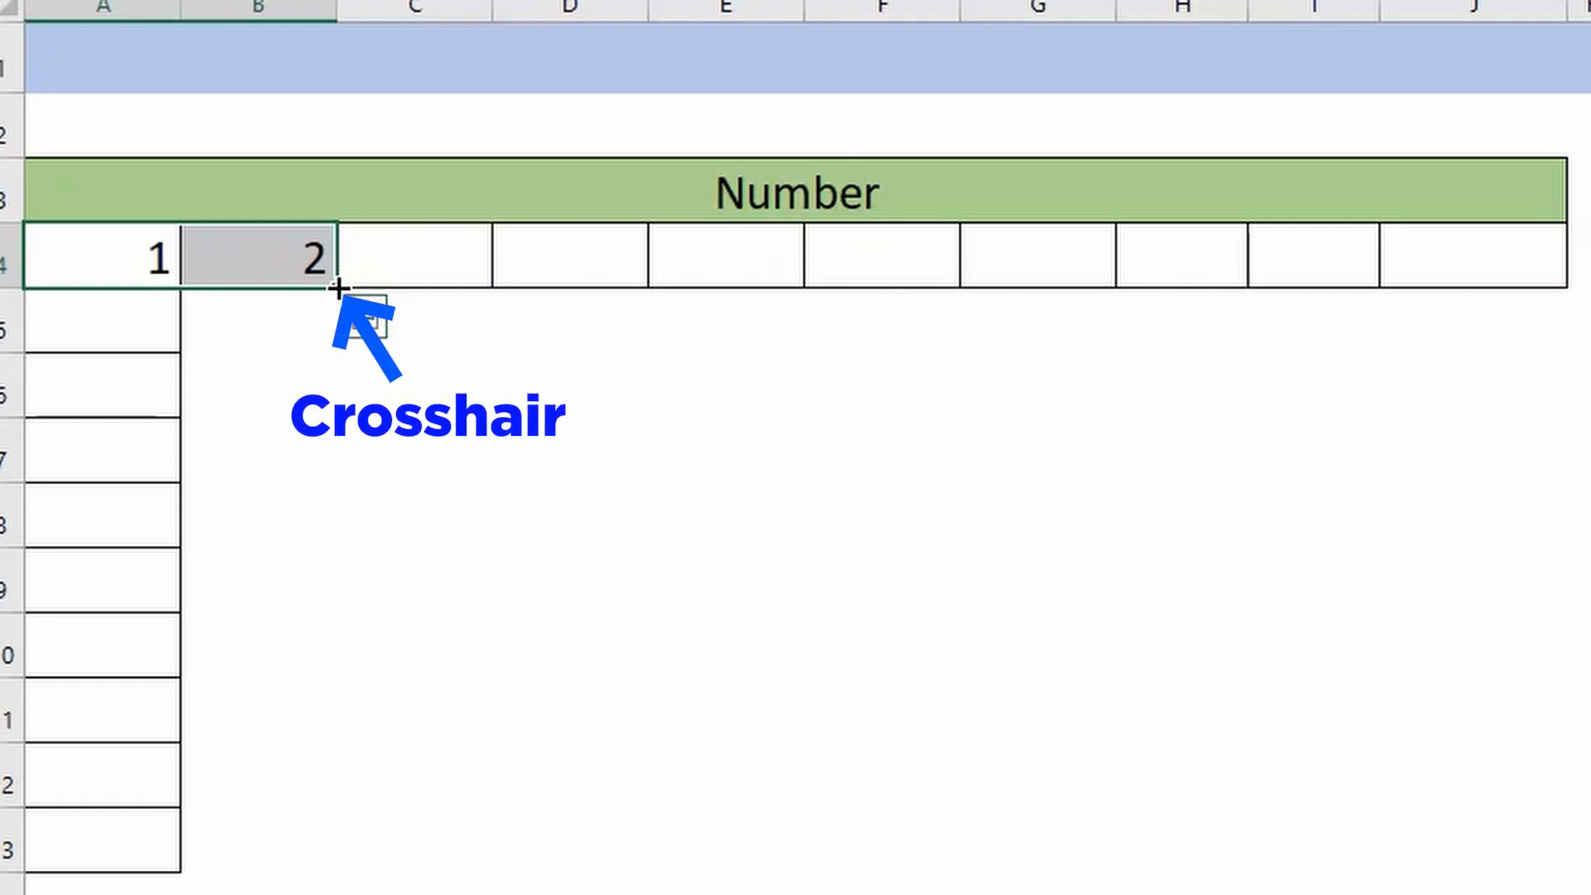
{"action": "left_click_drag", "start_coordinate": [338, 287], "coordinate": [1534, 299]}
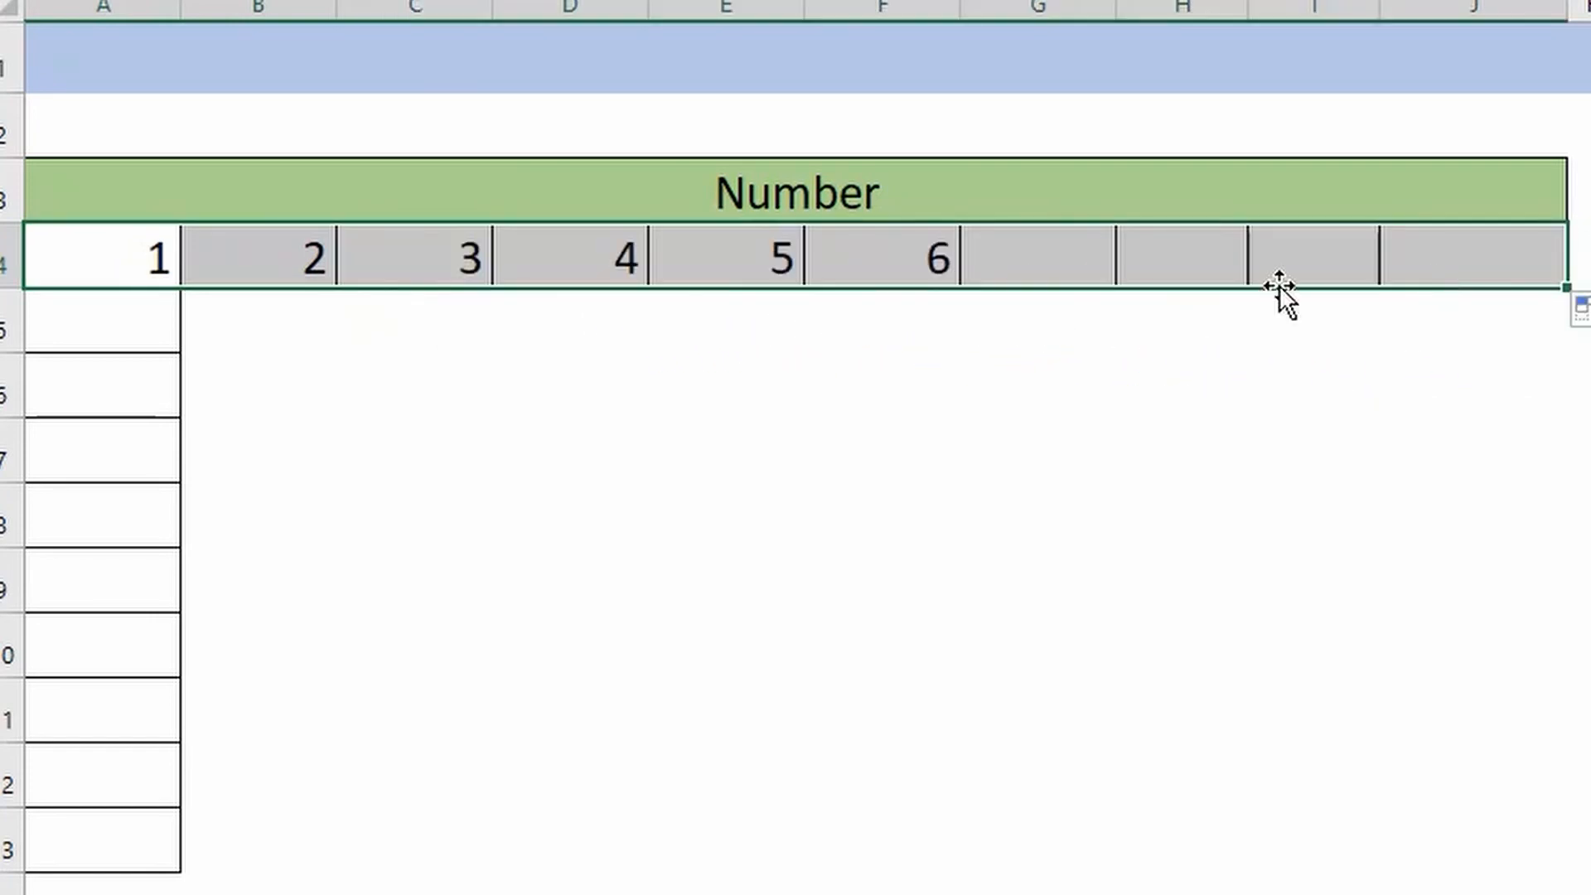
- Enter 2 in A5 and autofill the number series from A4:A5 down to A13
{"action": "left_click", "coordinate": [172, 317]}
{"action": "type", "text": "2"}
{"action": "key", "text": "Return"}
{"action": "left_click_drag", "start_coordinate": [164, 259], "coordinate": [172, 872]}
{"action": "left_click", "coordinate": [572, 704]}
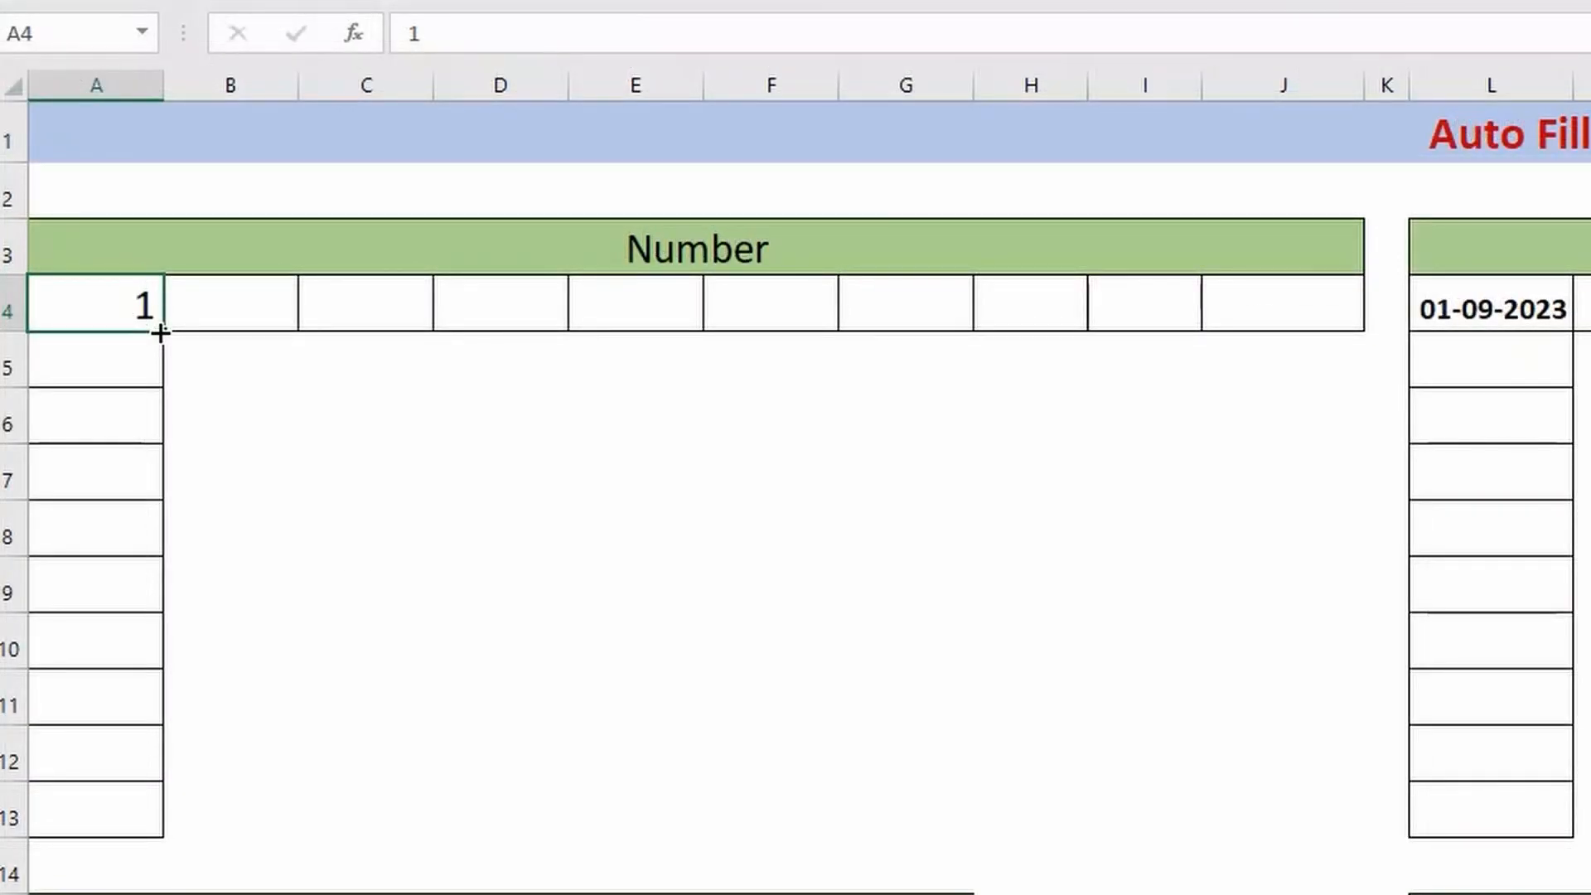
- Autofill the single value in A4 across to J4 and change the fill option to Fill Series
{"action": "left_click_drag", "start_coordinate": [160, 332], "coordinate": [1312, 349]}
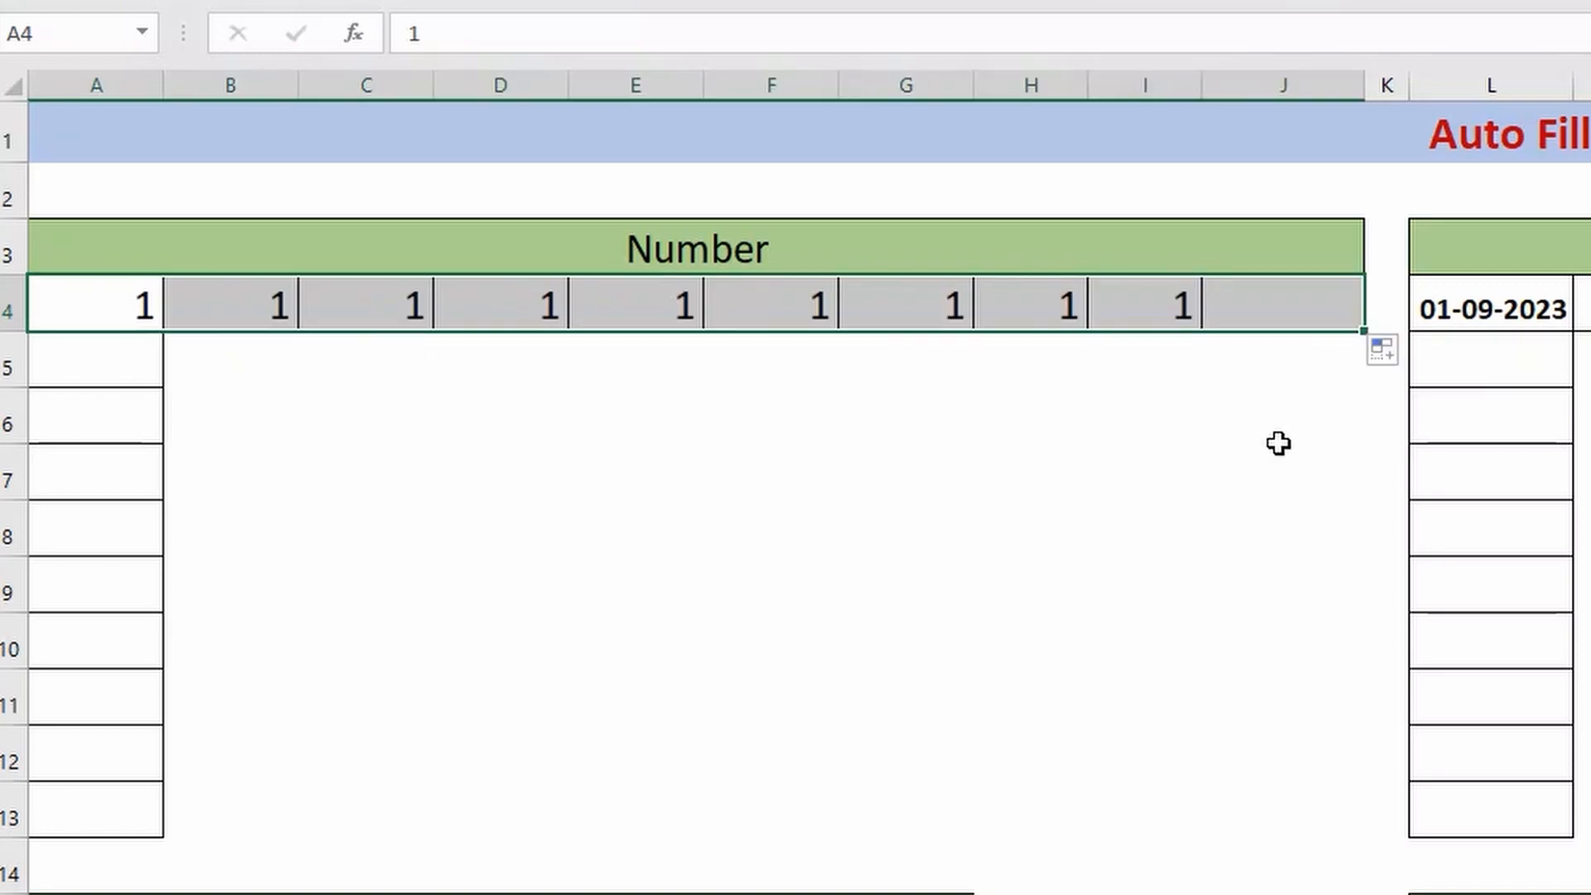
{"action": "left_click", "coordinate": [1390, 353]}
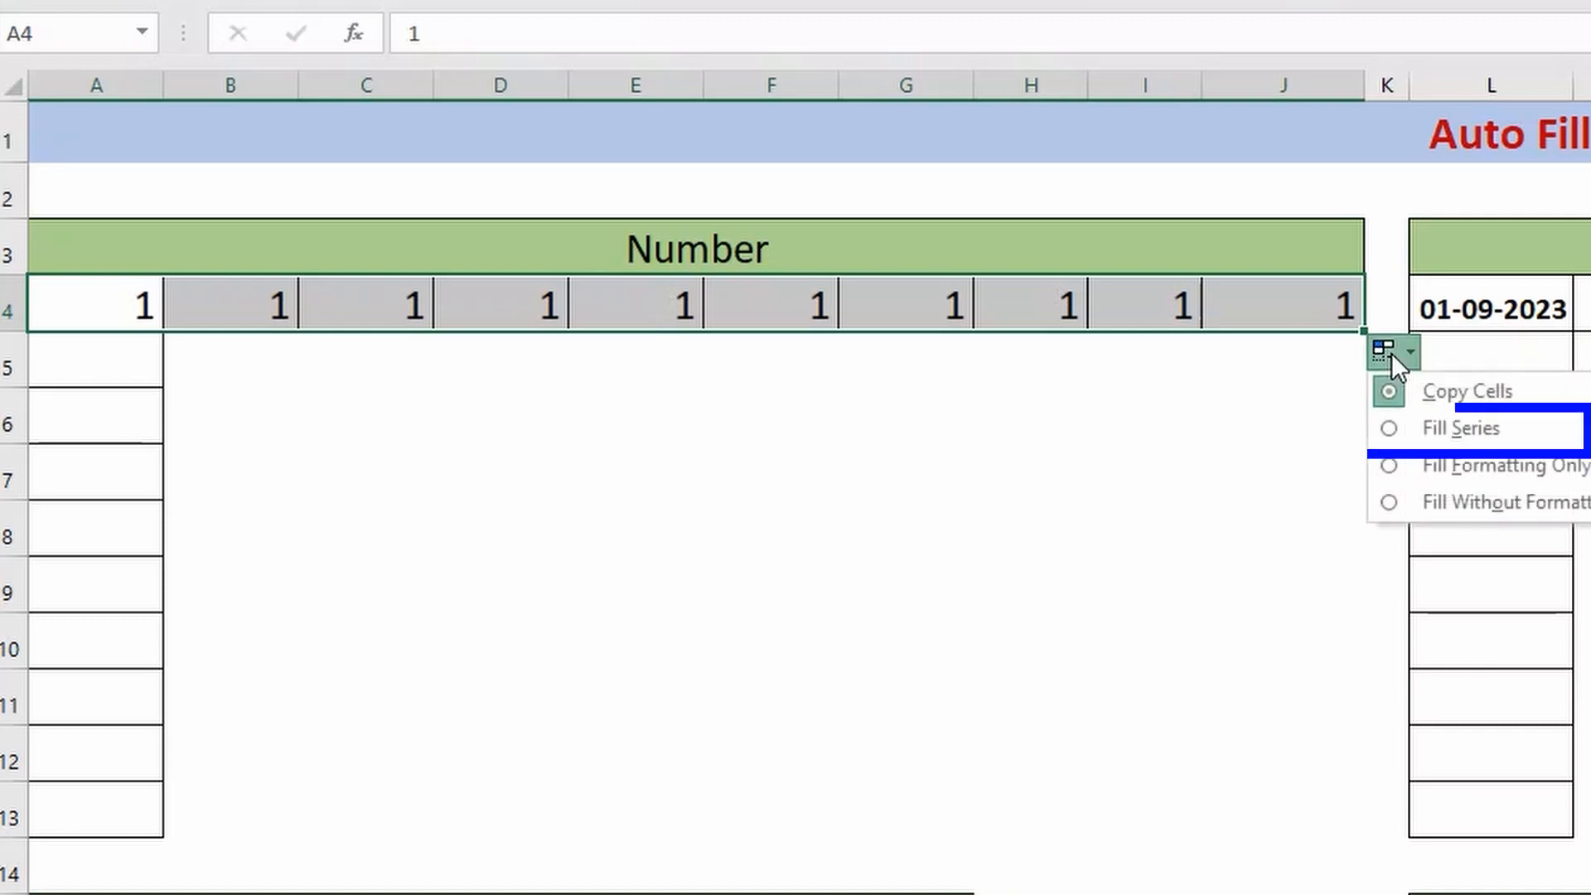
{"action": "left_click", "coordinate": [1394, 427]}
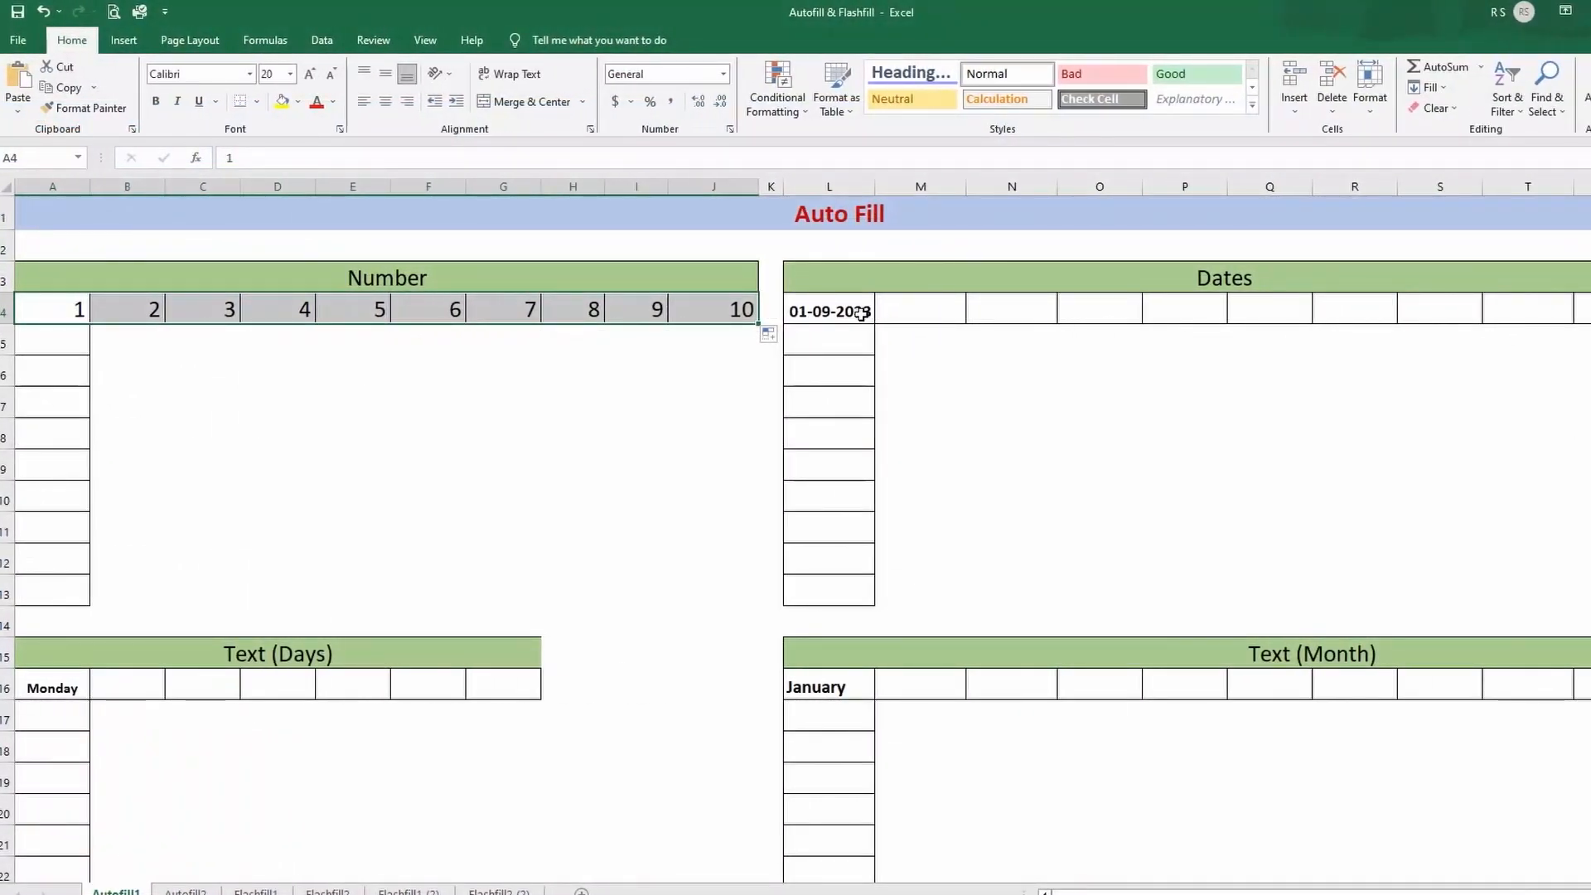
- Autofill the date 01-09-2023 in L4 across the Dates row and down to L13
{"action": "left_click", "coordinate": [1491, 308]}
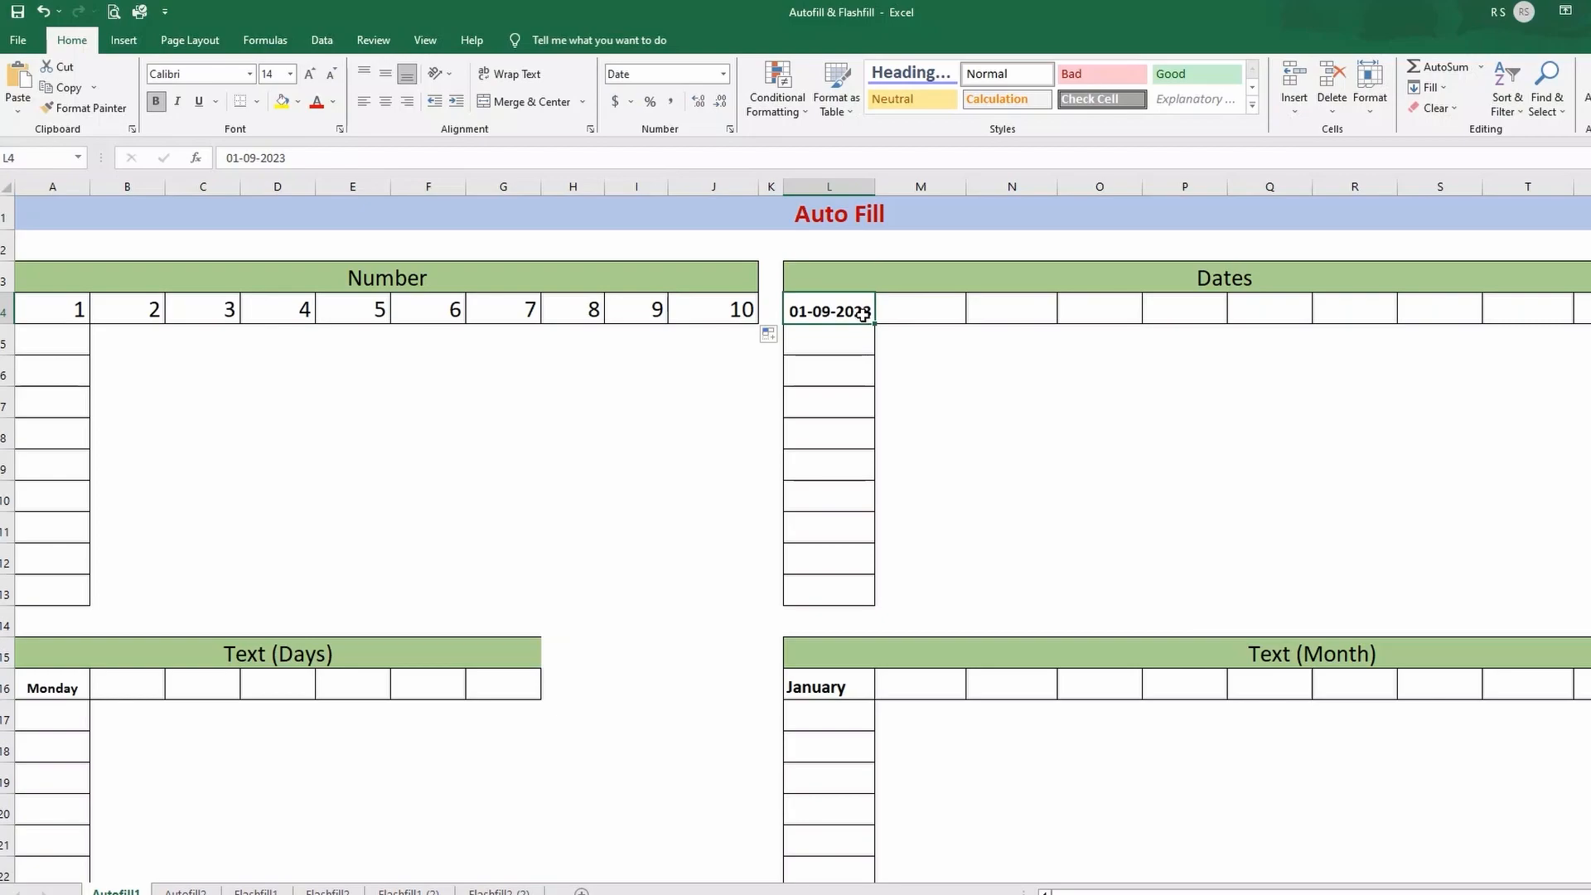
{"action": "left_click_drag", "start_coordinate": [874, 324], "coordinate": [1584, 316]}
{"action": "left_click", "coordinate": [845, 312]}
{"action": "left_click_drag", "start_coordinate": [874, 324], "coordinate": [865, 602]}
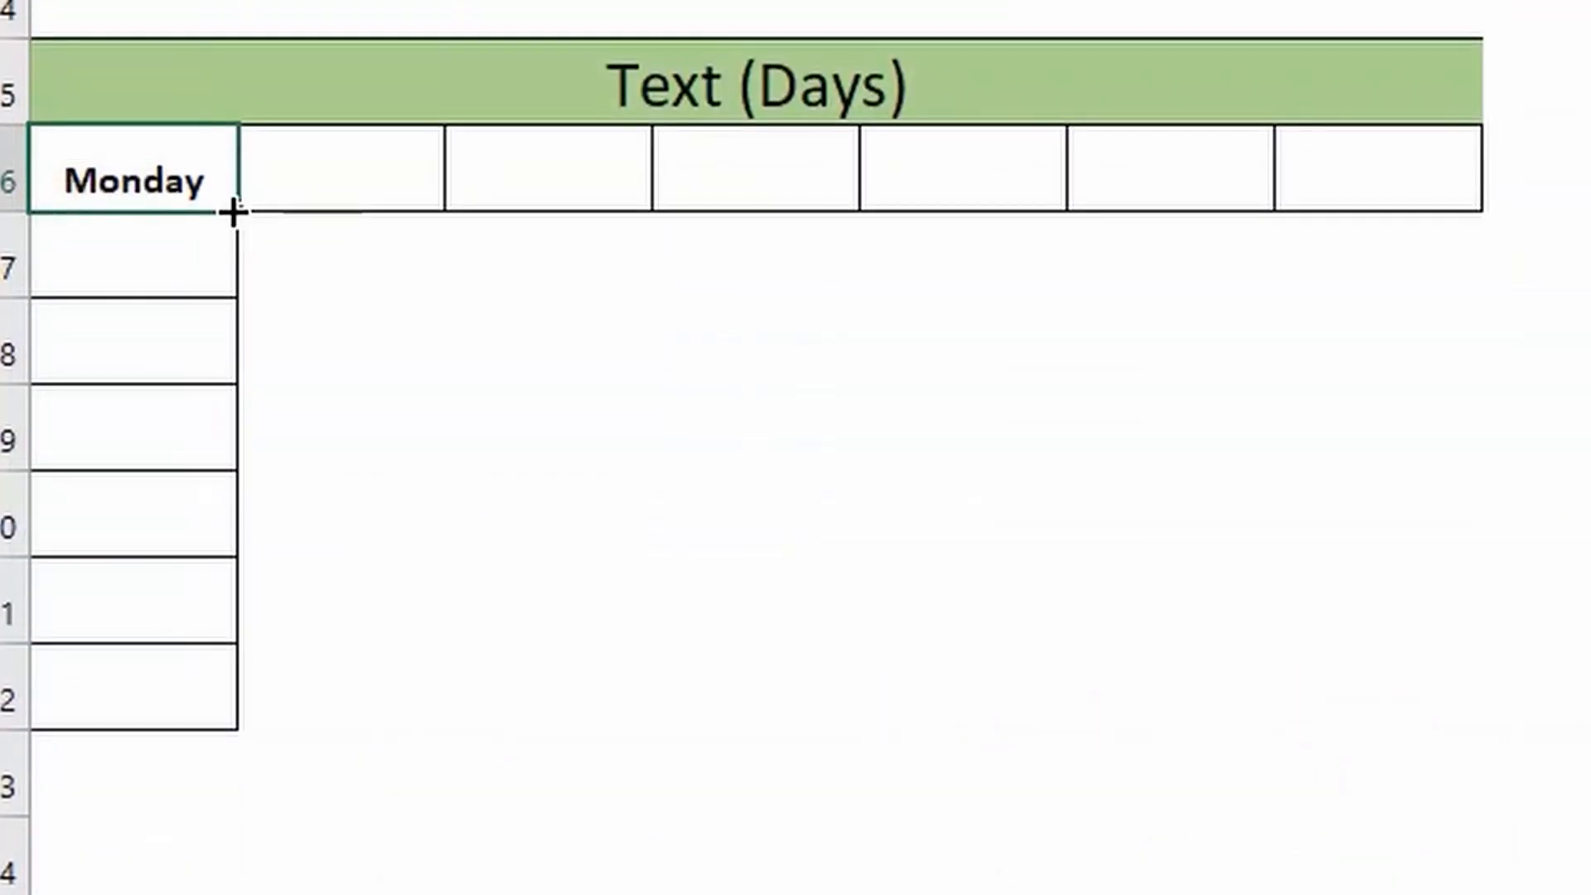
- Autofill the weekday names from Monday across the Text (Days) row and down its column
{"action": "left_click_drag", "start_coordinate": [235, 210], "coordinate": [1409, 201]}
{"action": "left_click", "coordinate": [149, 185]}
{"action": "left_click_drag", "start_coordinate": [234, 210], "coordinate": [219, 714]}
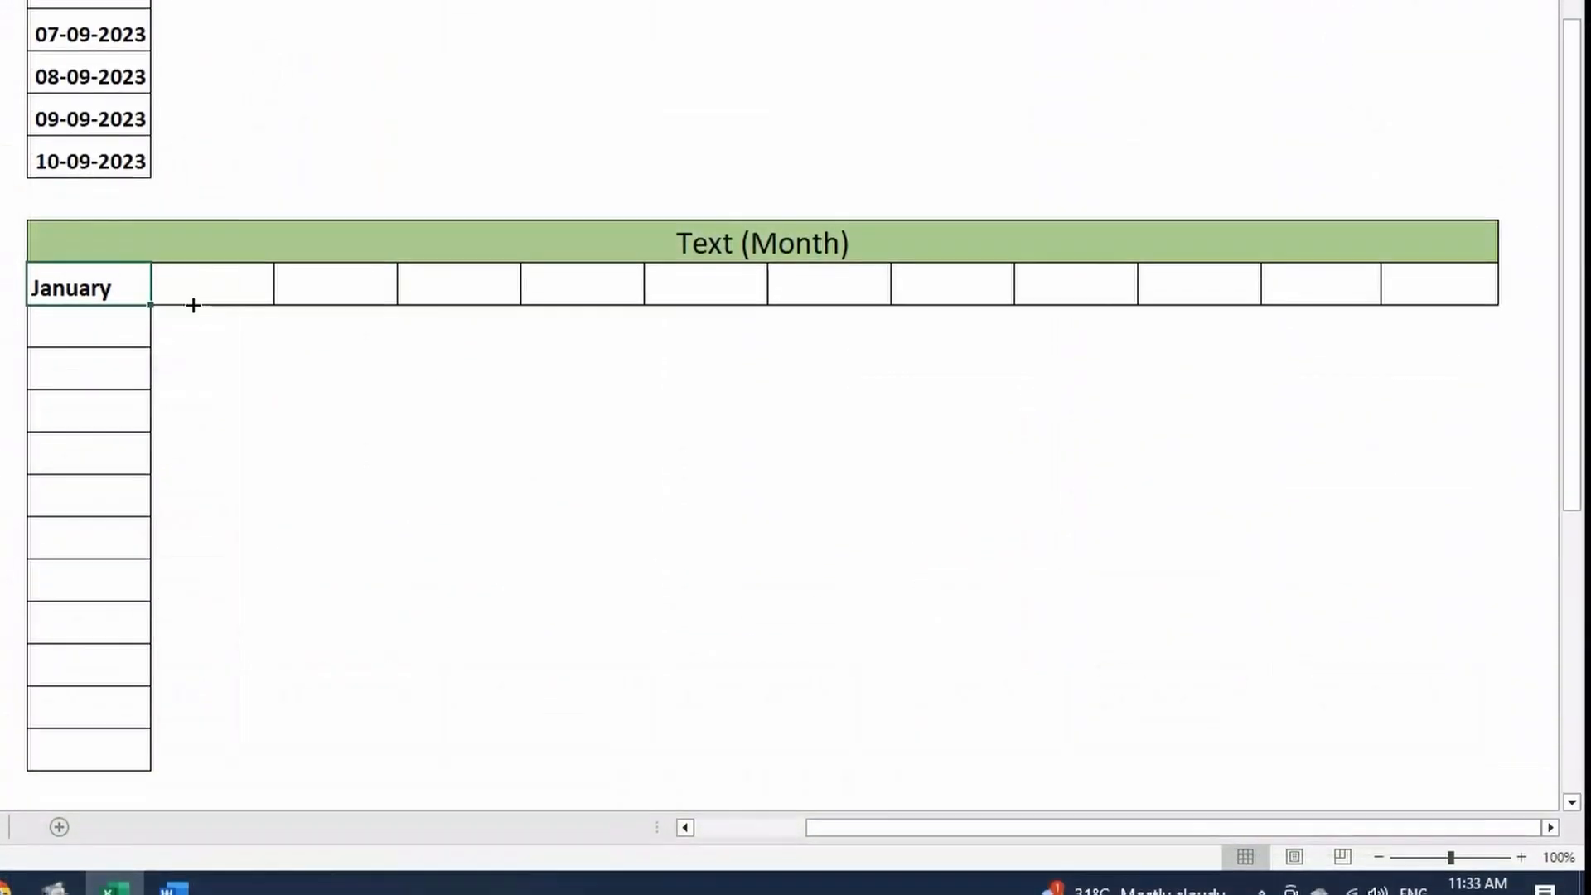
- Autofill the month names from January to December across the Text (Month) row and down its column
{"action": "left_click_drag", "start_coordinate": [150, 306], "coordinate": [1471, 295]}
{"action": "left_click", "coordinate": [132, 292]}
{"action": "left_click_drag", "start_coordinate": [150, 306], "coordinate": [136, 756]}
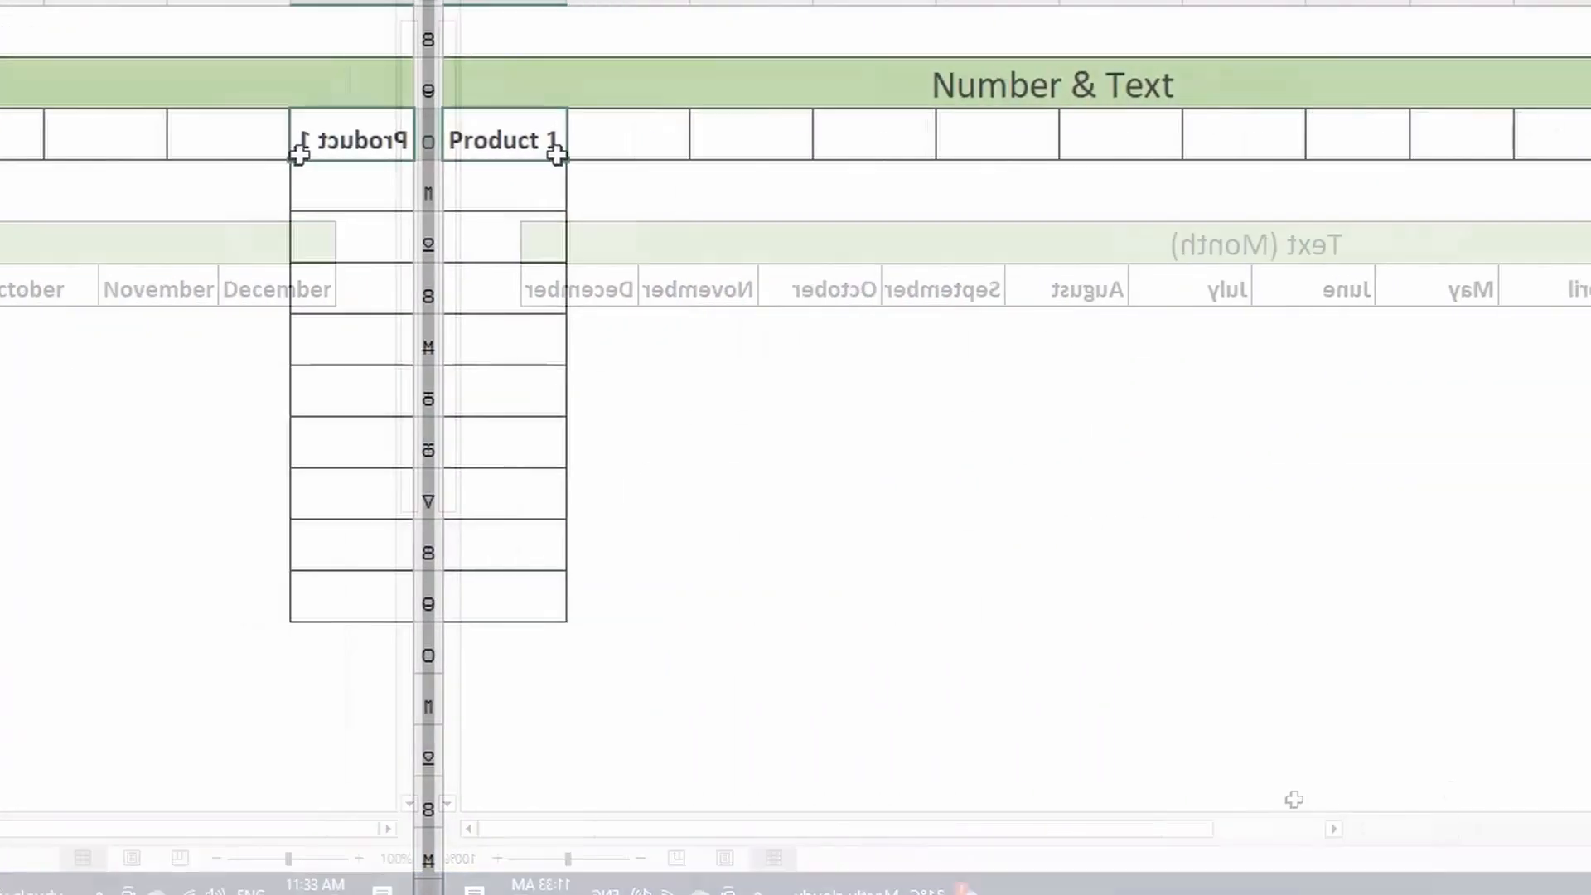
- Autofill Product 1 through Product 10 across the Number & Text row and down its column
{"action": "left_click_drag", "start_coordinate": [137, 160], "coordinate": [1159, 156]}
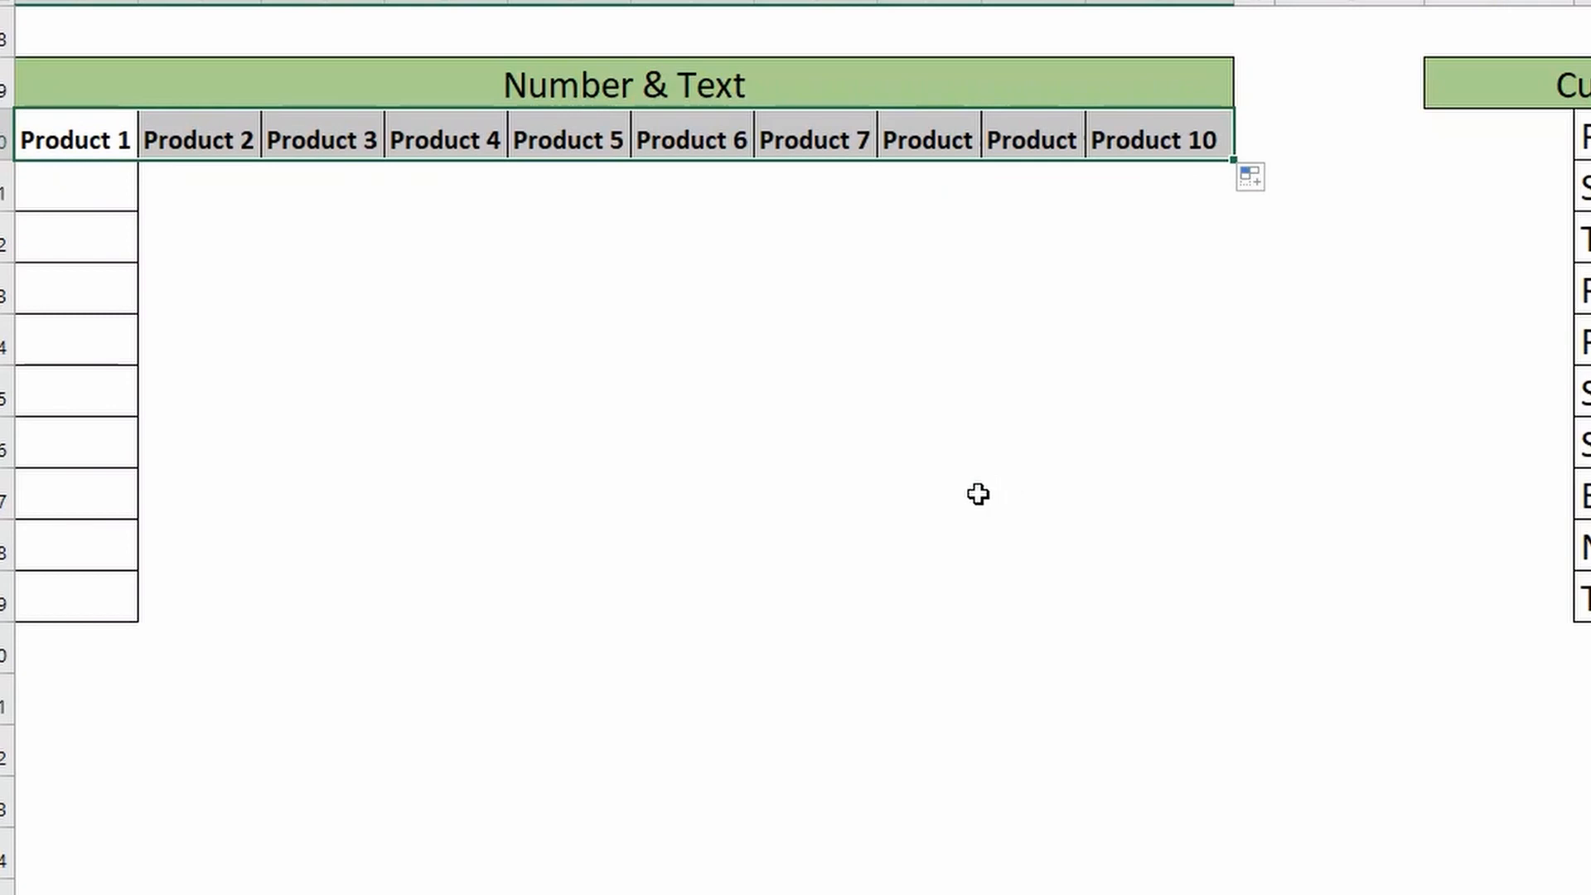
{"action": "left_click", "coordinate": [123, 145]}
{"action": "left_click_drag", "start_coordinate": [137, 162], "coordinate": [152, 638]}
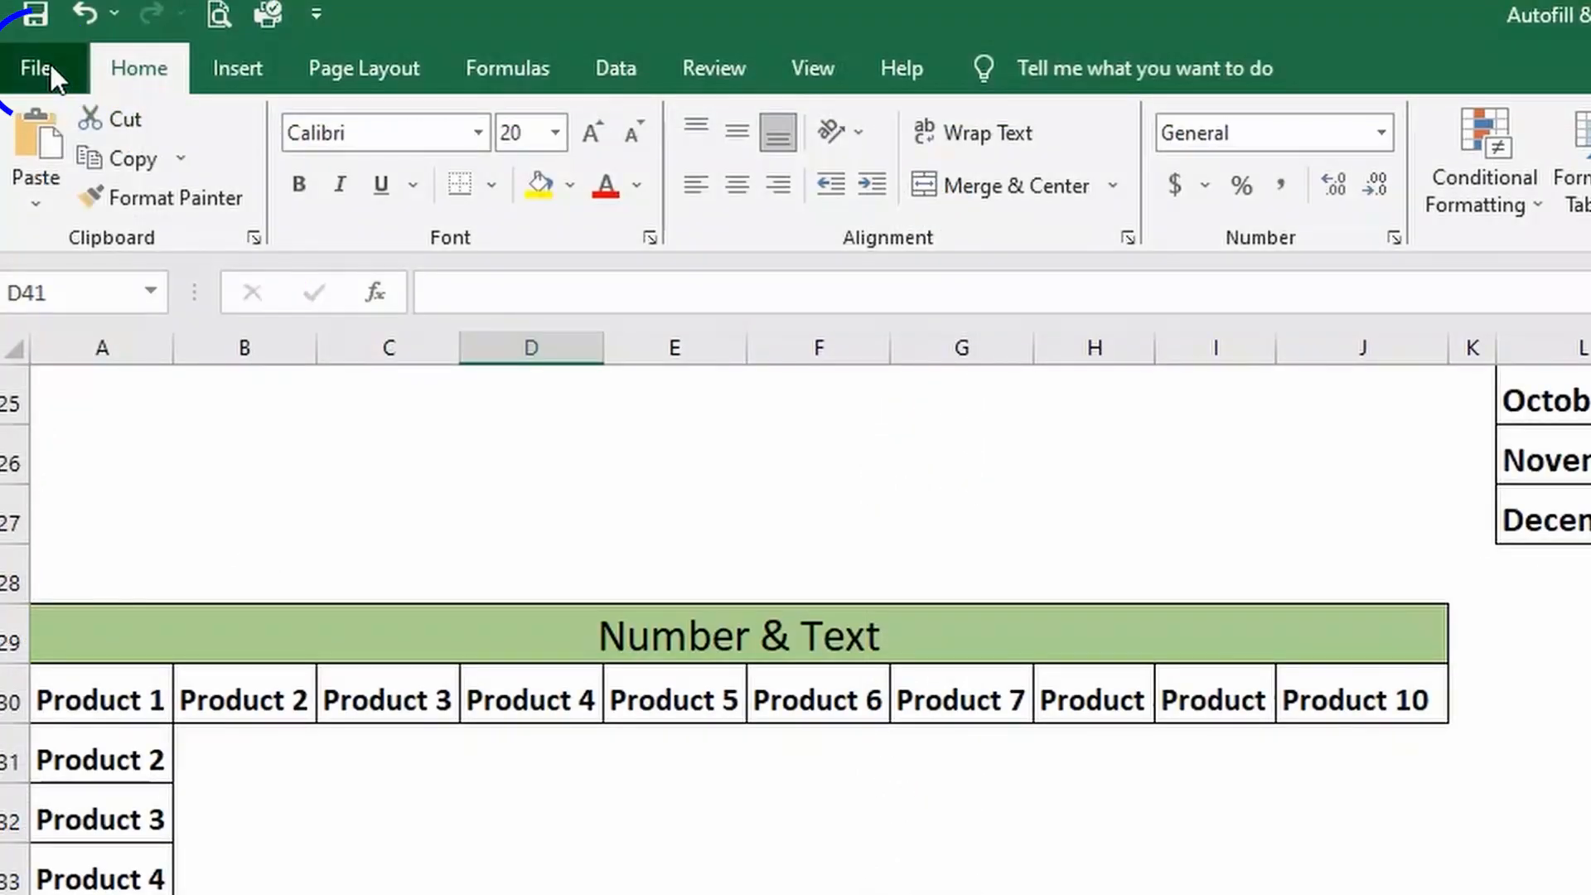
- Open the Custom Lists editor from the Advanced section of the Excel options
{"action": "left_click", "coordinate": [49, 63]}
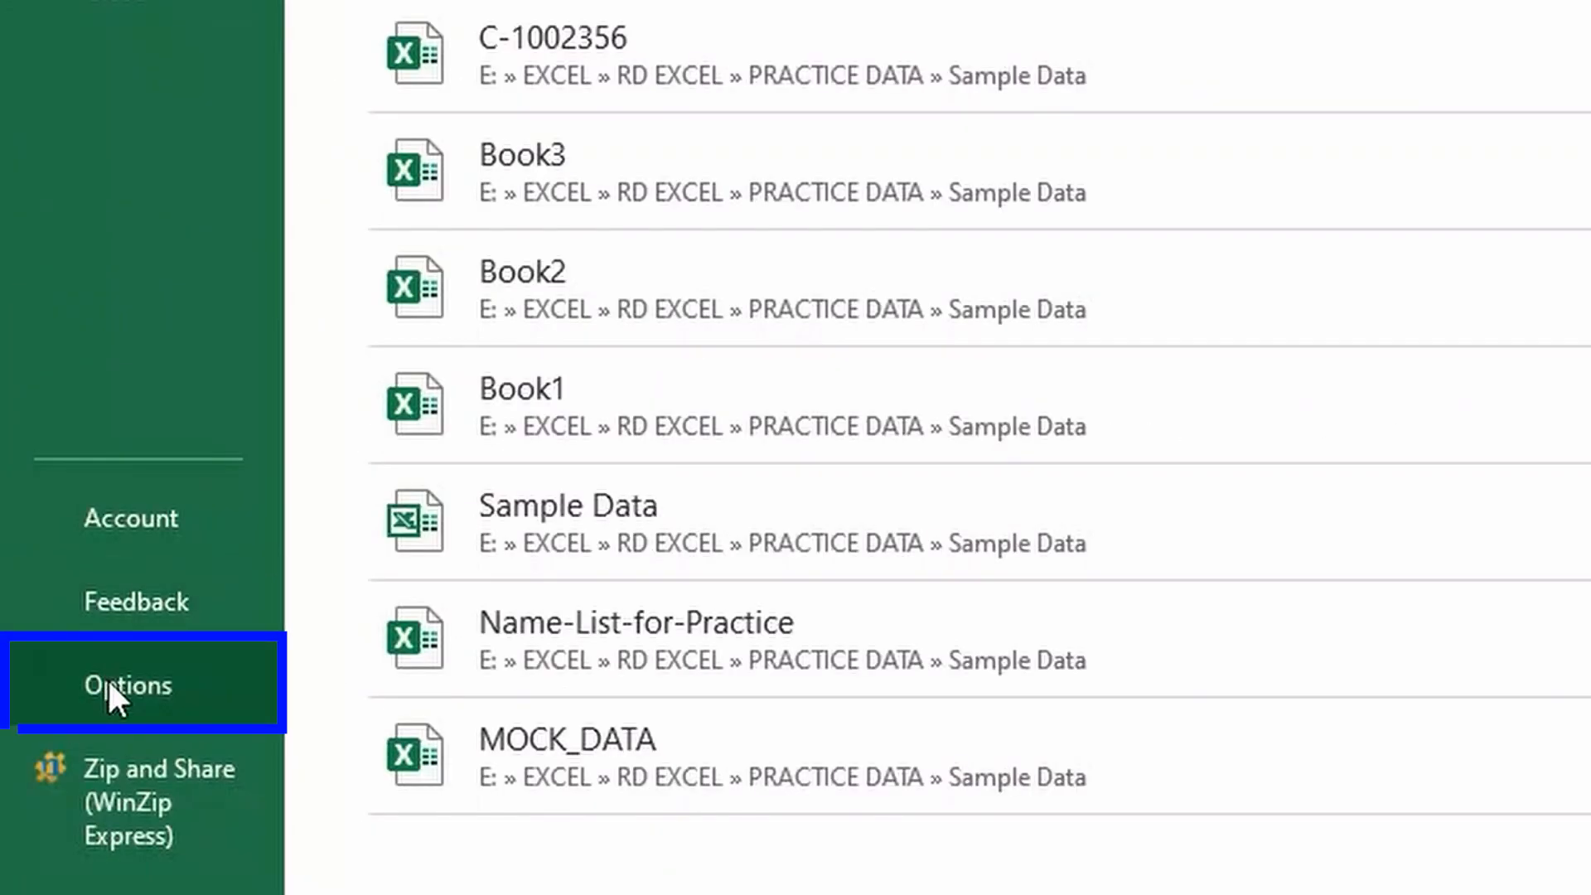
{"action": "left_click", "coordinate": [107, 681]}
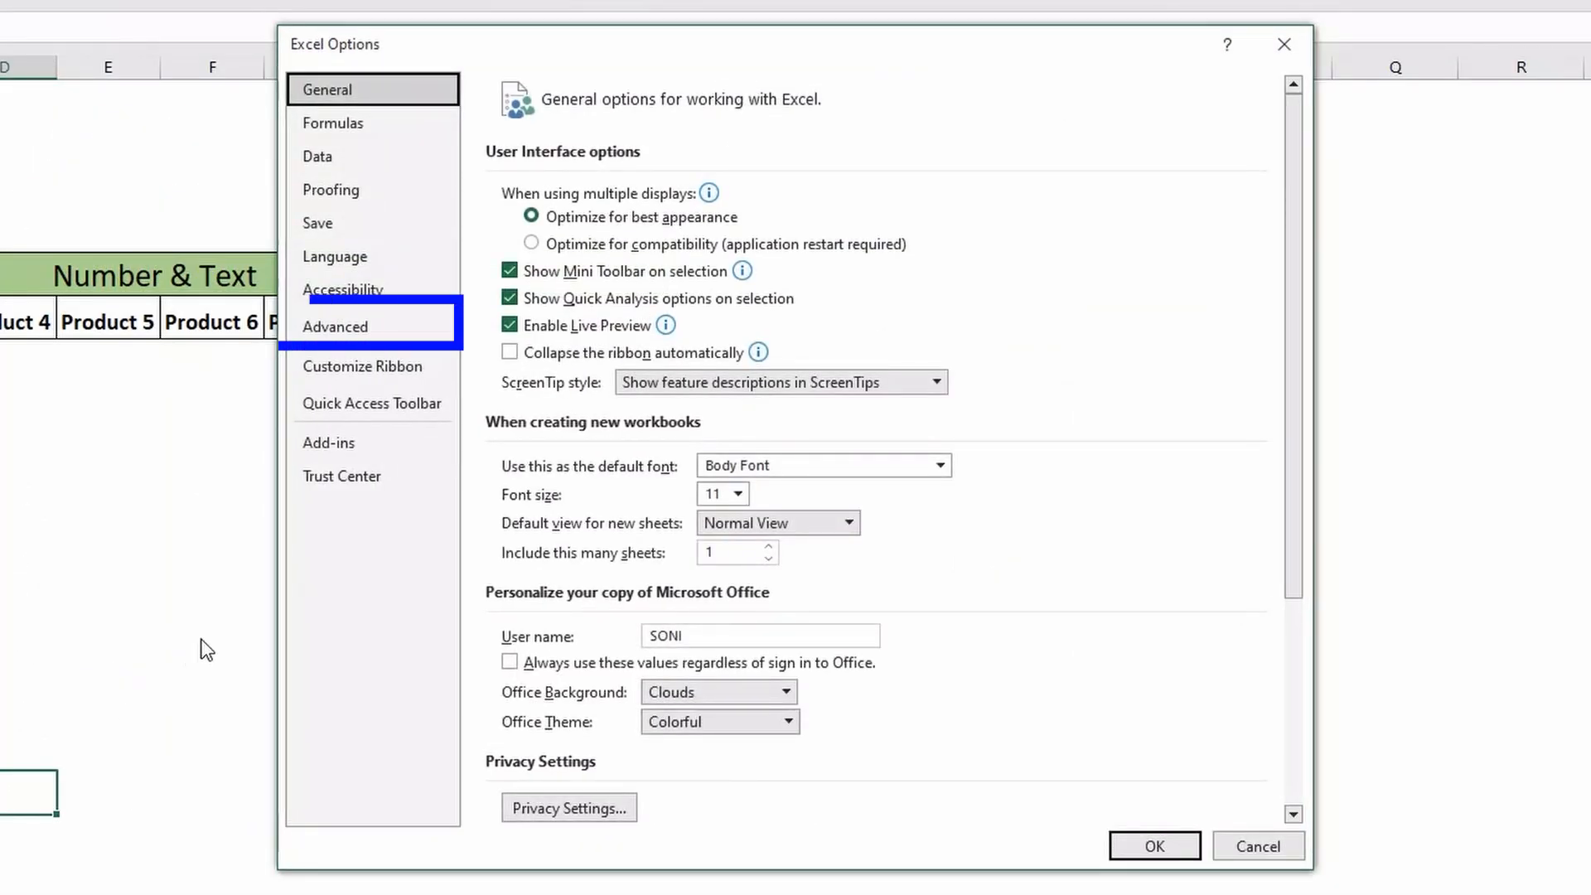
{"action": "left_click", "coordinate": [363, 338]}
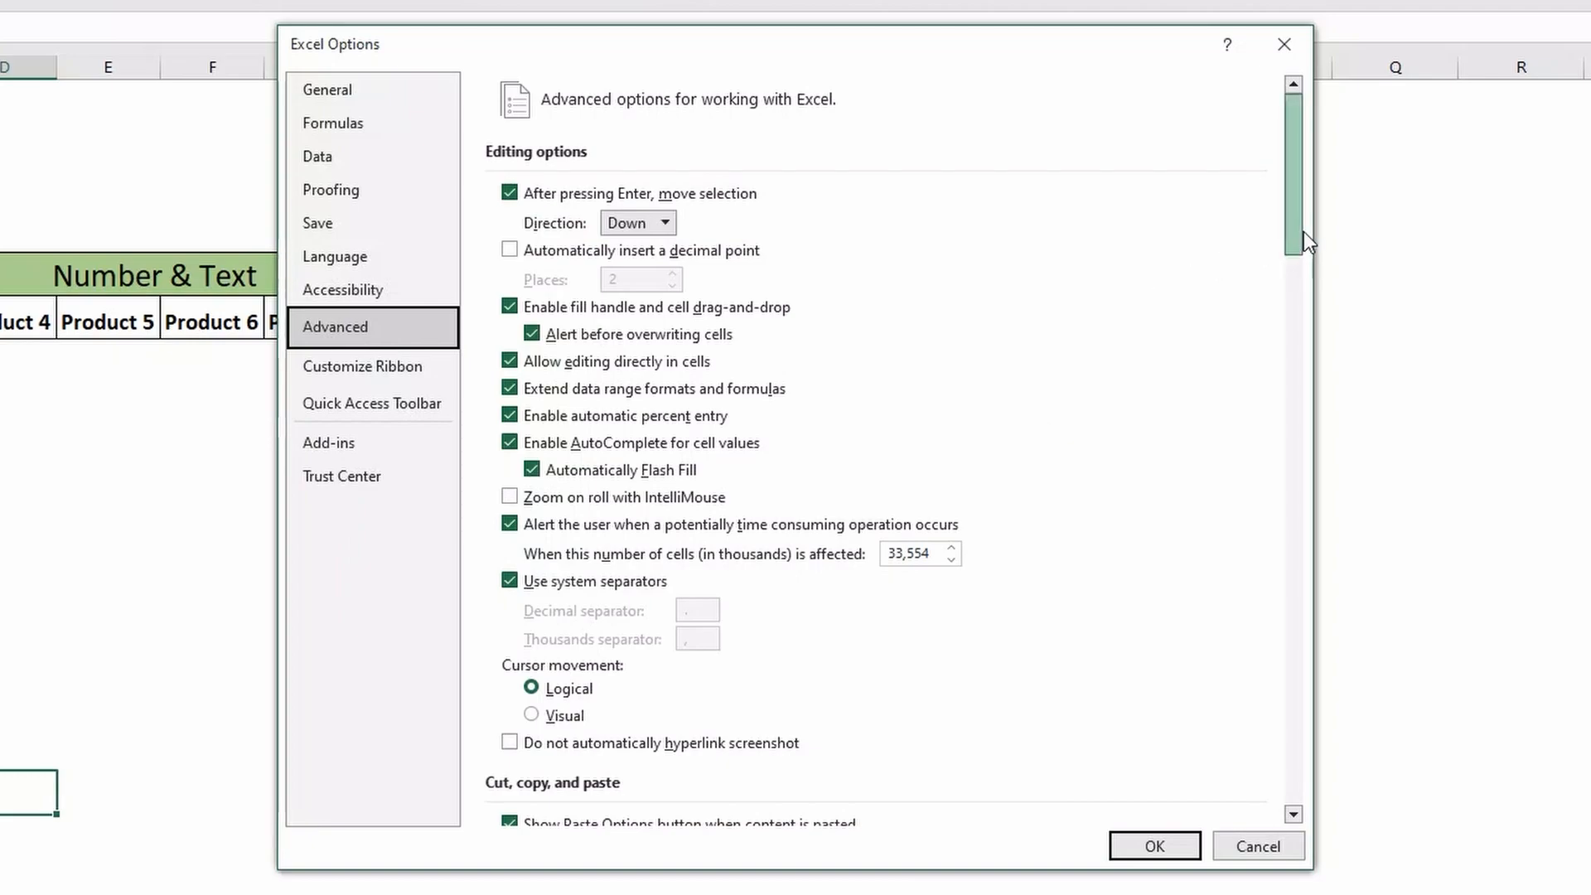
{"action": "left_click_drag", "start_coordinate": [1297, 231], "coordinate": [1298, 820]}
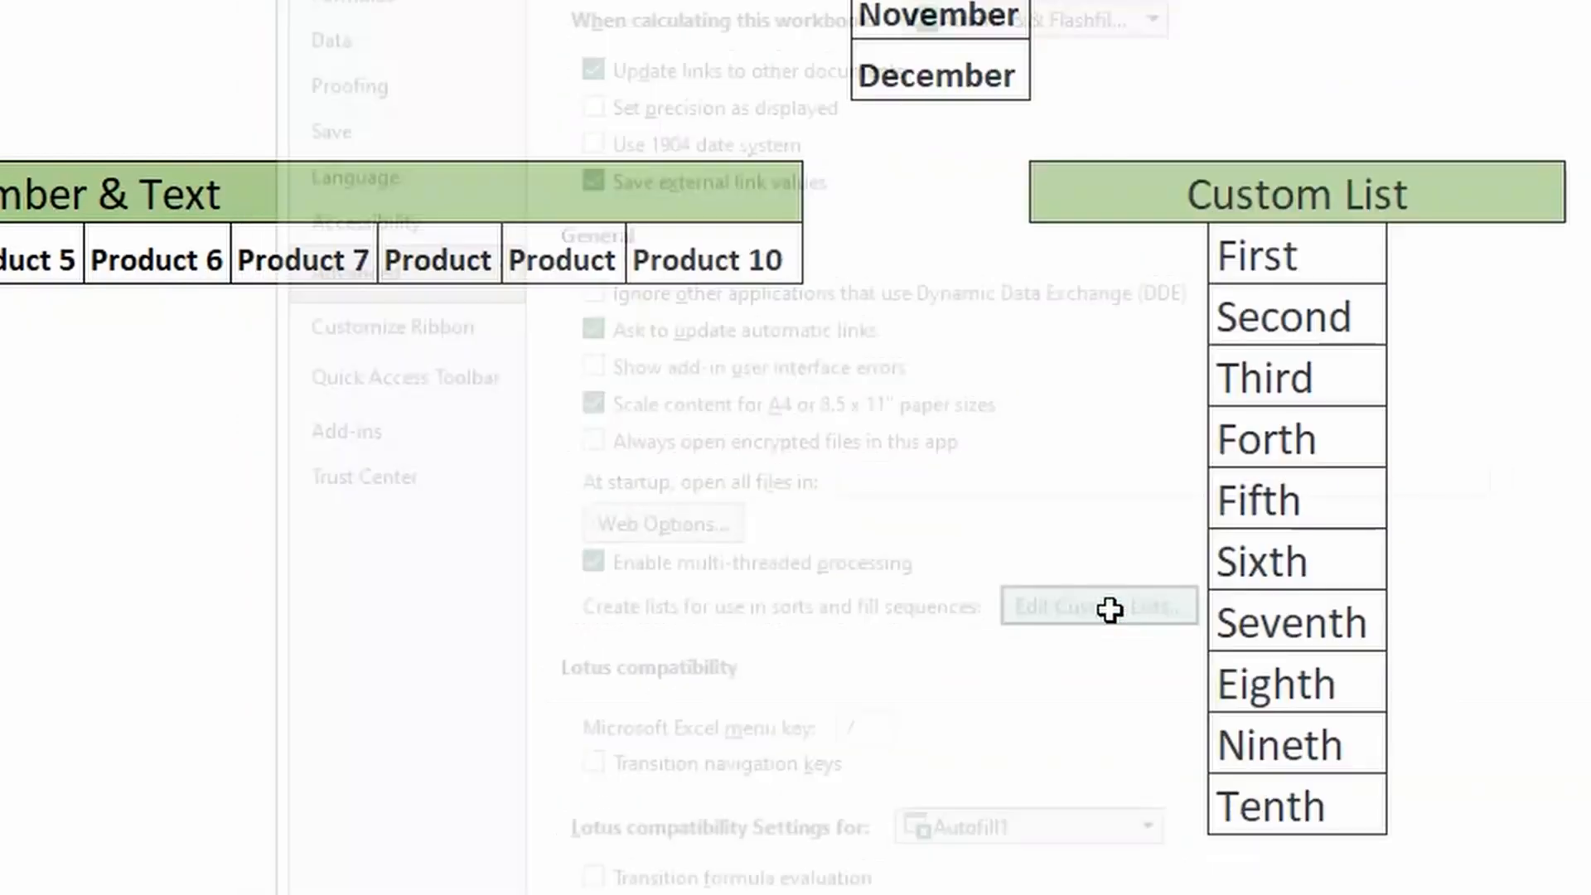
{"action": "left_click", "coordinate": [1110, 610]}
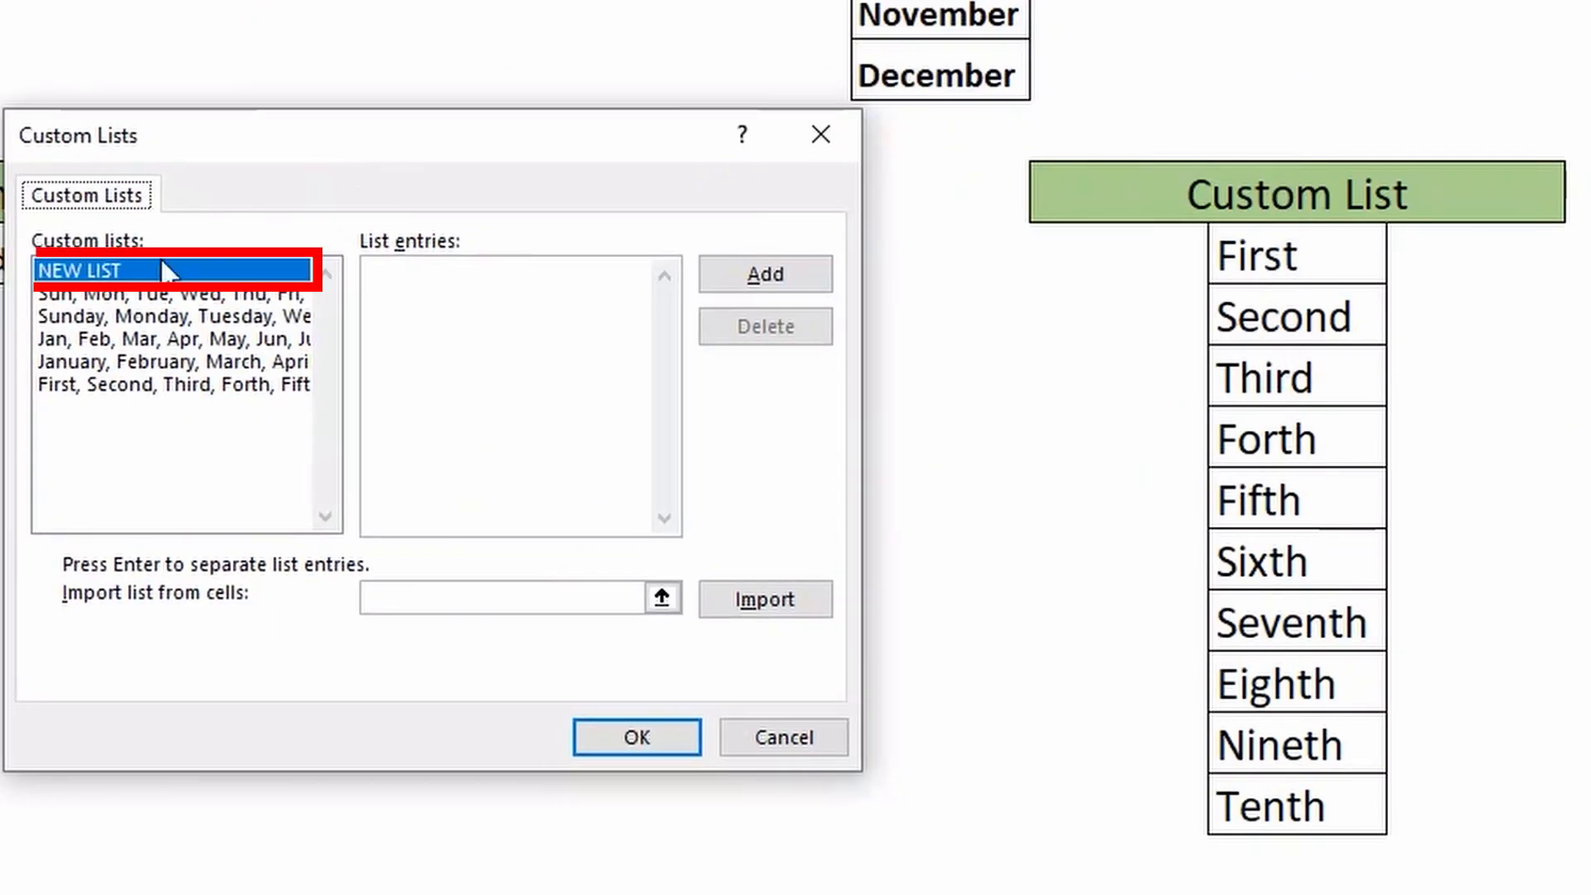
- Add a custom list with the entries First, Second, Third, Forth, Fifth, Sixth, Seventh, Eighth, Nineth and Tenth, and select it
{"action": "left_click", "coordinate": [534, 269]}
{"action": "type", "text": "First"}
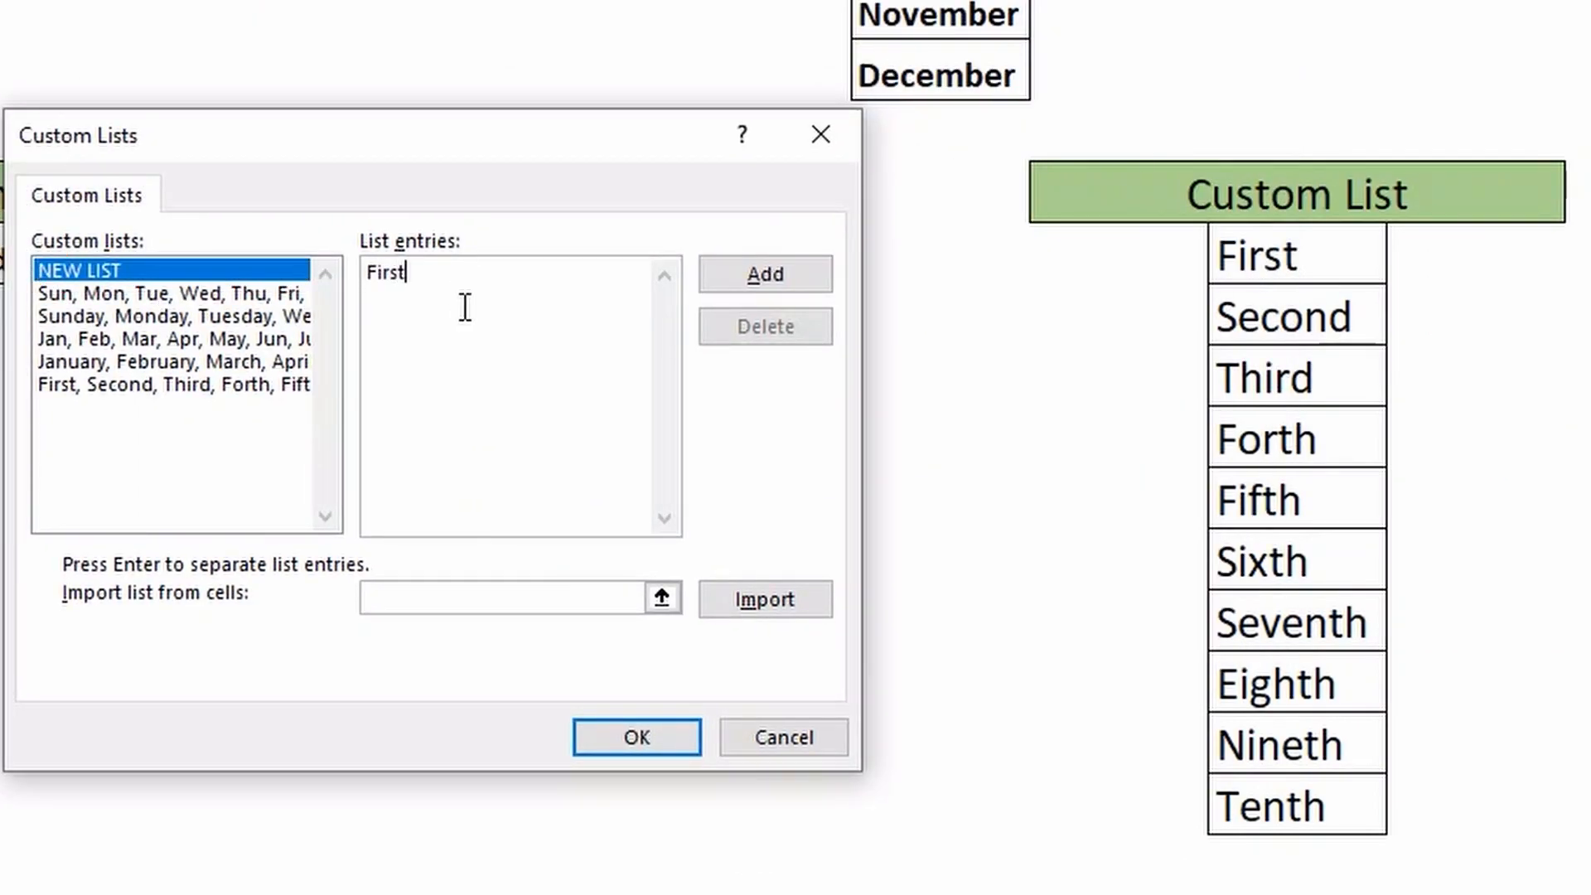
{"action": "key", "text": "Return"}
{"action": "type", "text": "Second"}
{"action": "key", "text": "Return"}
{"action": "type", "text": "Third"}
{"action": "key", "text": "Return"}
{"action": "type", "text": "Forth"}
{"action": "key", "text": "Return"}
{"action": "type", "text": "Fifth Sixth"}
{"action": "key", "text": "Return"}
{"action": "type", "text": "Seventh"}
{"action": "key", "text": "Return"}
{"action": "type", "text": "Eighth"}
{"action": "key", "text": "Return"}
{"action": "type", "text": "Nineth Te"}
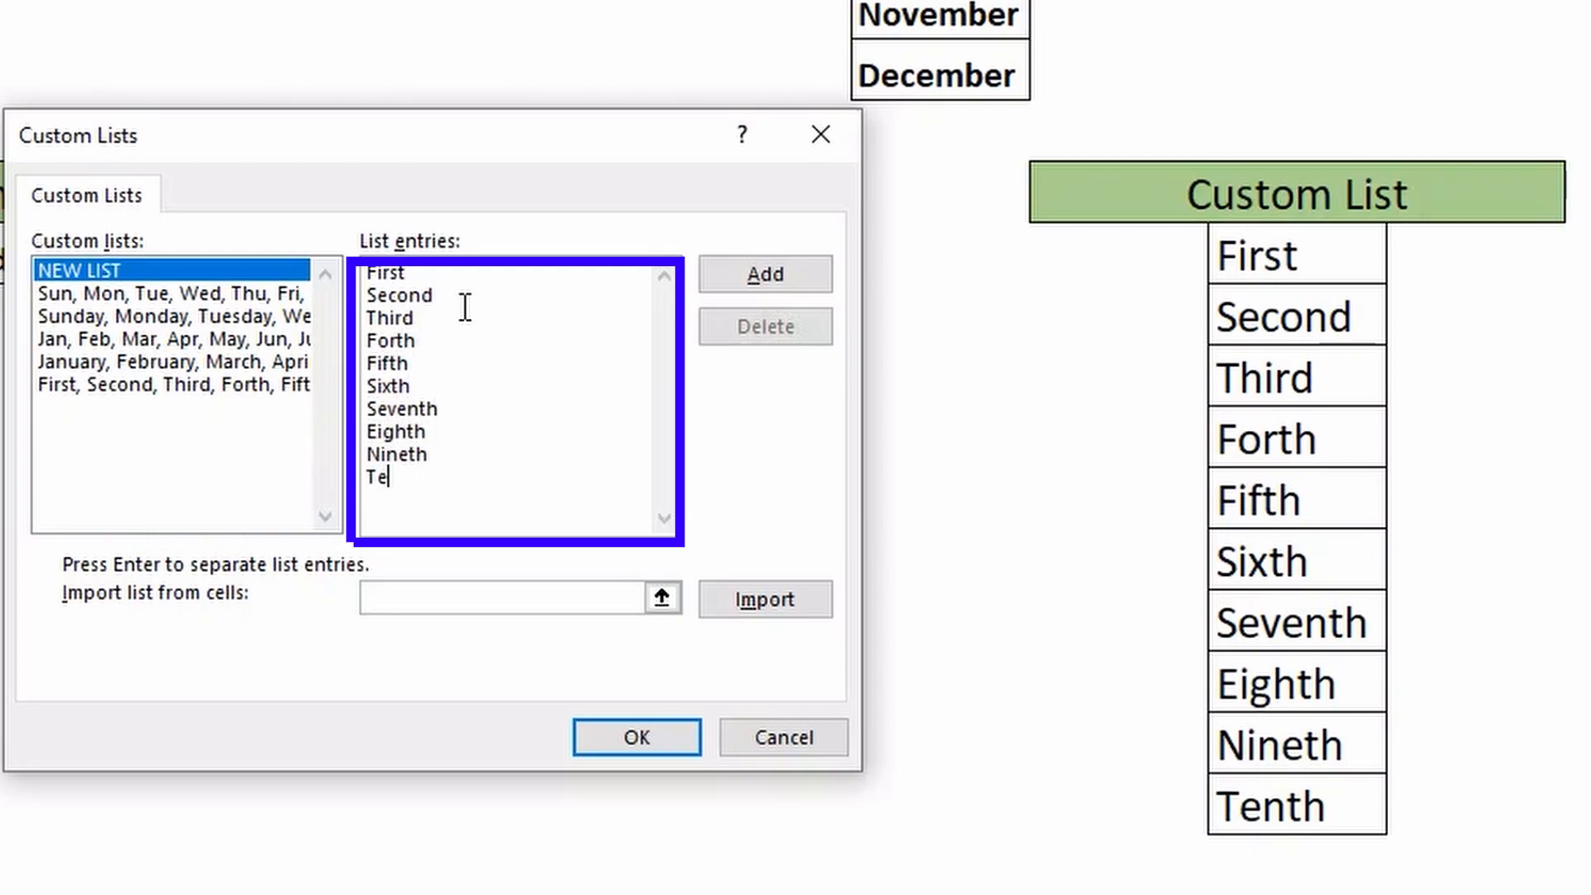
{"action": "type", "text": "nth"}
{"action": "left_click", "coordinate": [755, 275]}
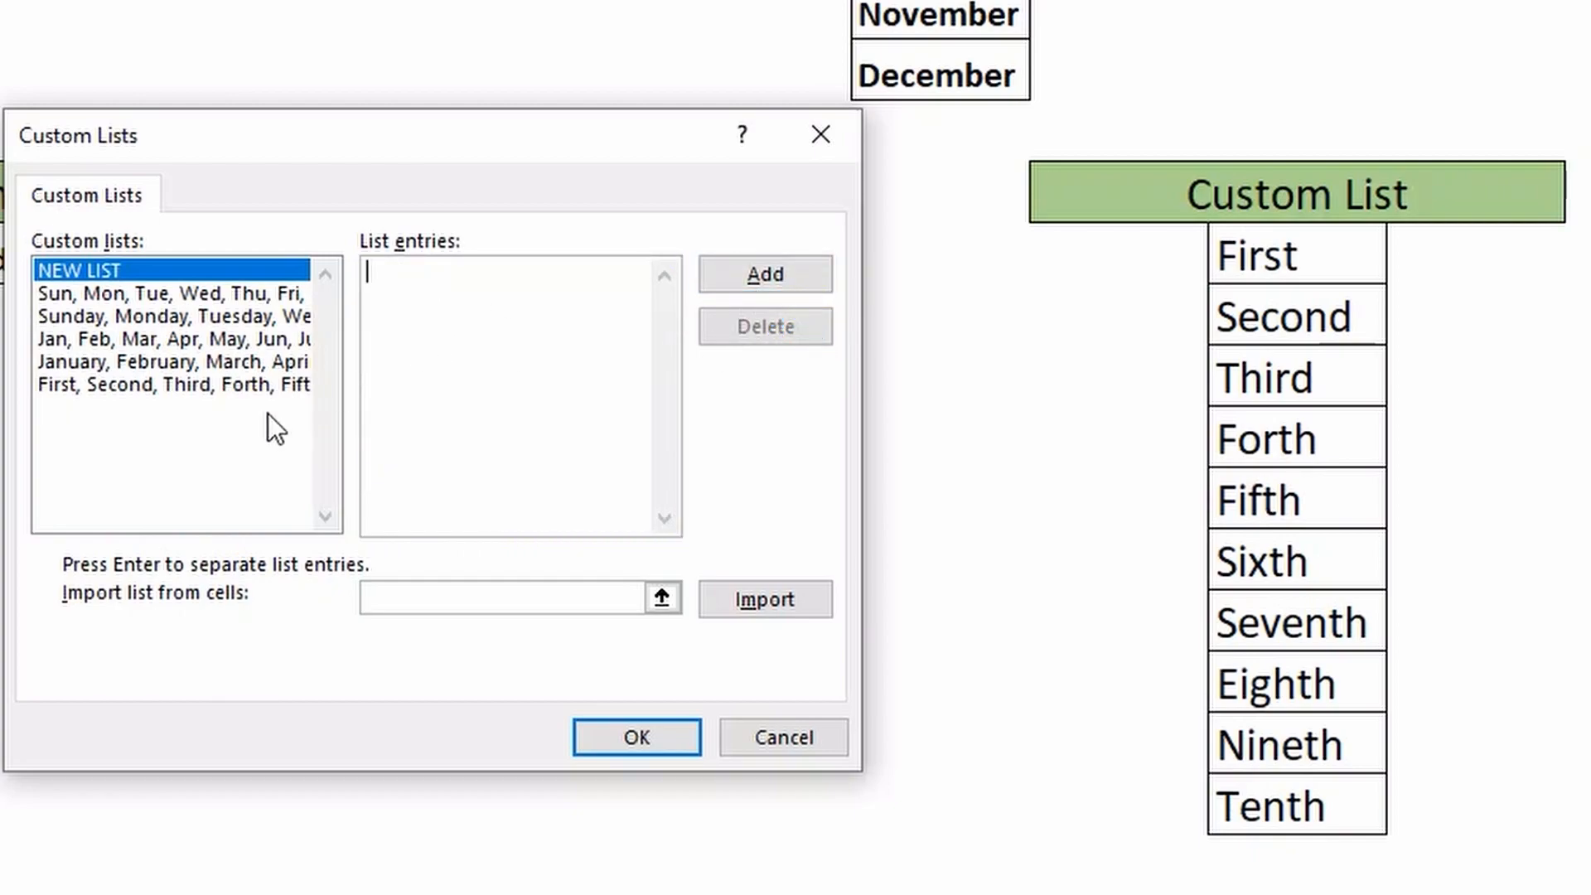
{"action": "left_click", "coordinate": [222, 386]}
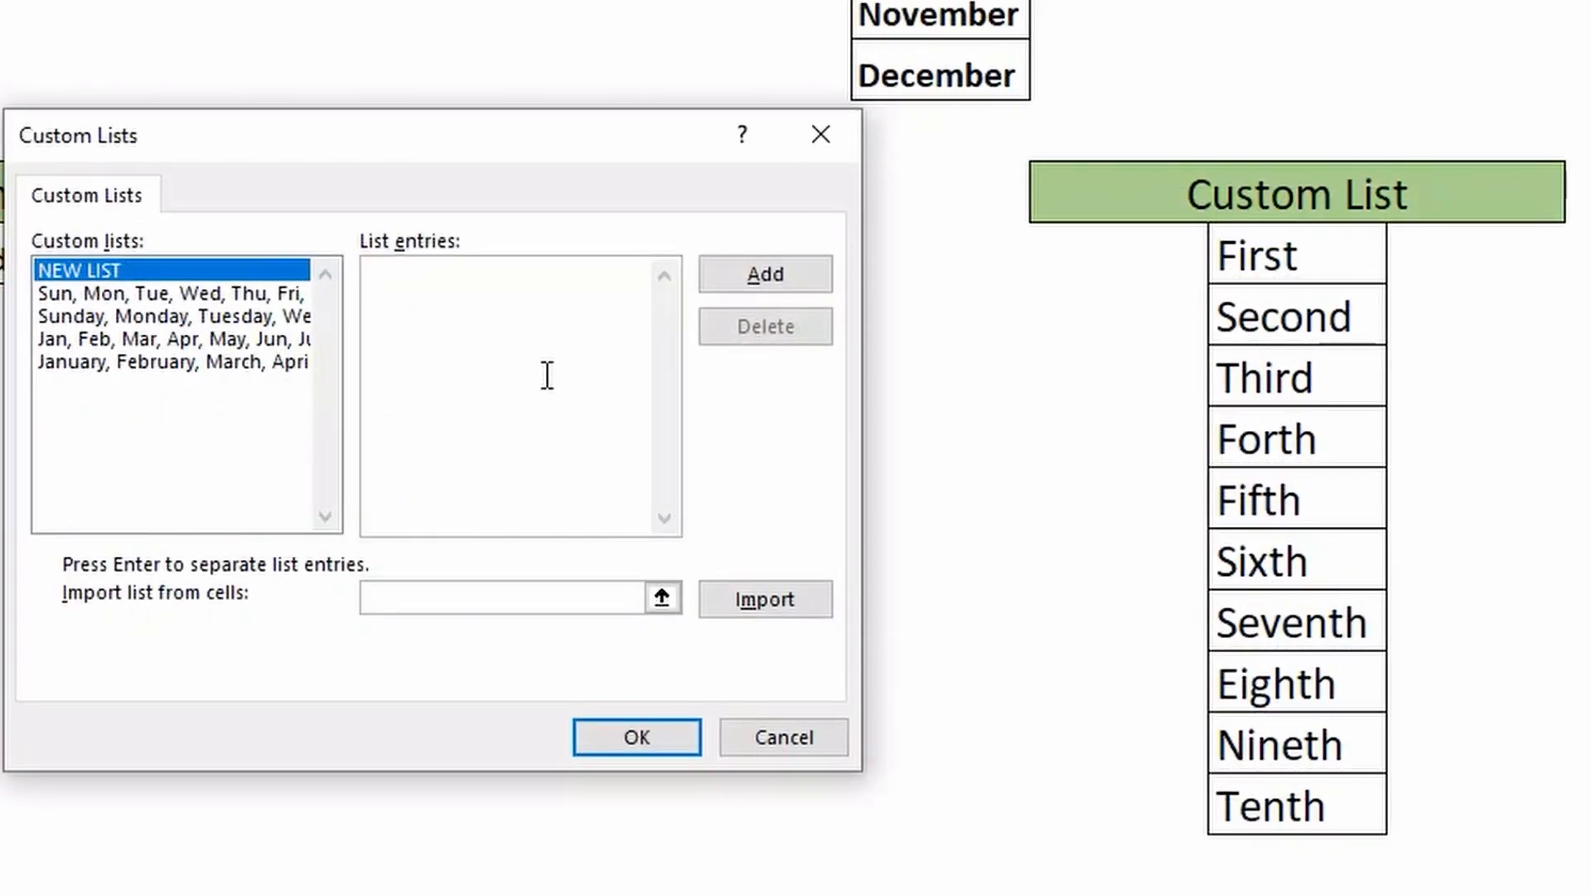
- Import the custom list from cells $N$30:$N$39 and confirm the list and the Excel options
{"action": "left_click", "coordinate": [719, 603]}
{"action": "left_click_drag", "start_coordinate": [1244, 256], "coordinate": [1270, 809]}
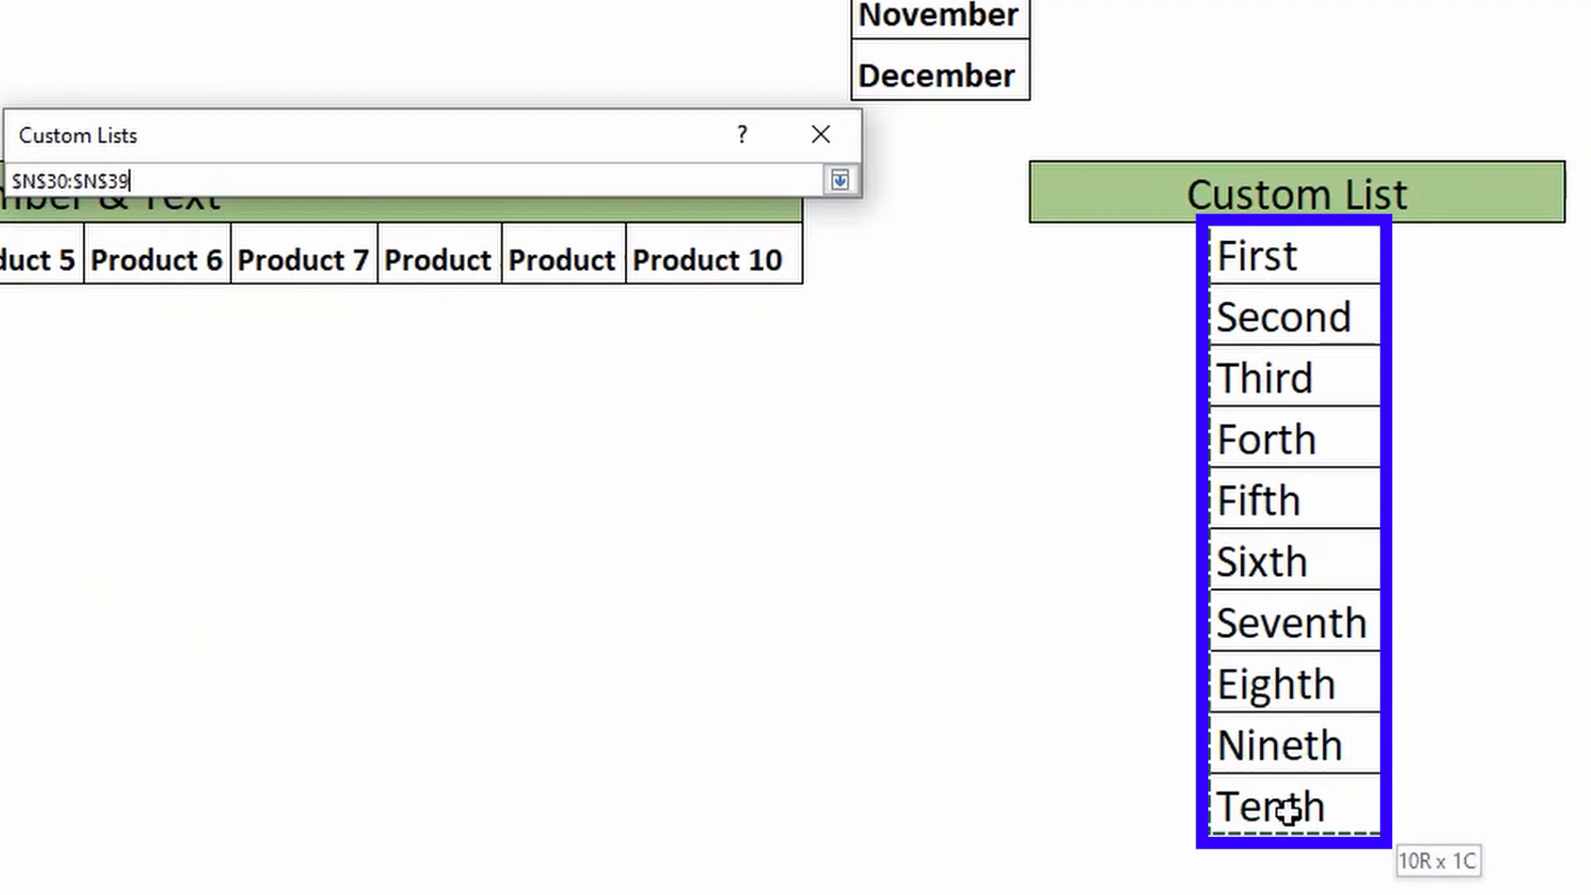
{"action": "left_click", "coordinate": [716, 603]}
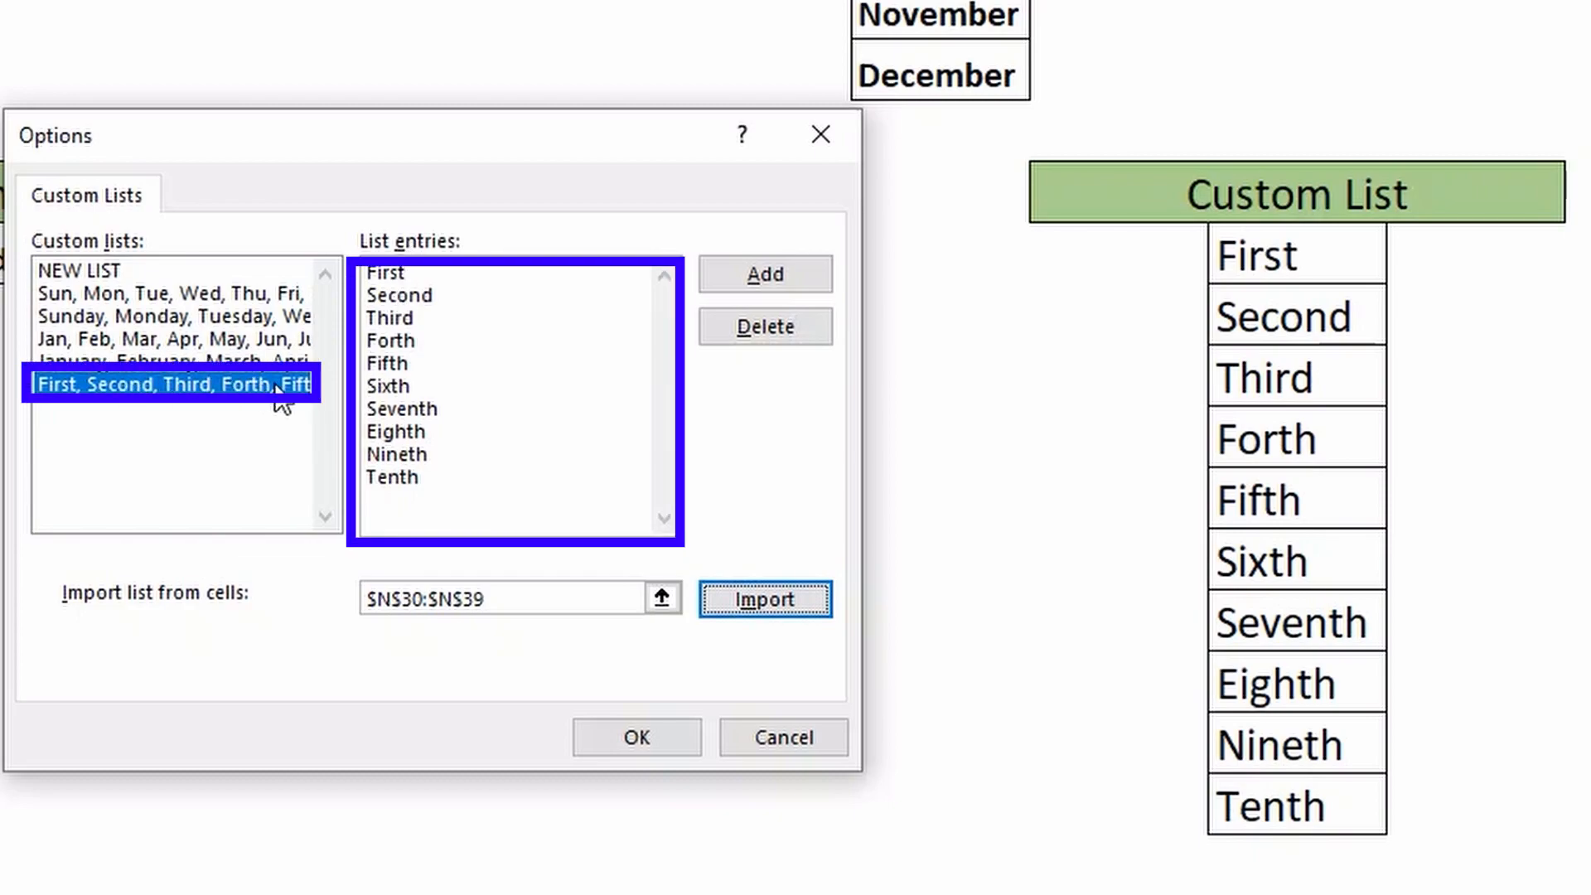
{"action": "left_click", "coordinate": [626, 744]}
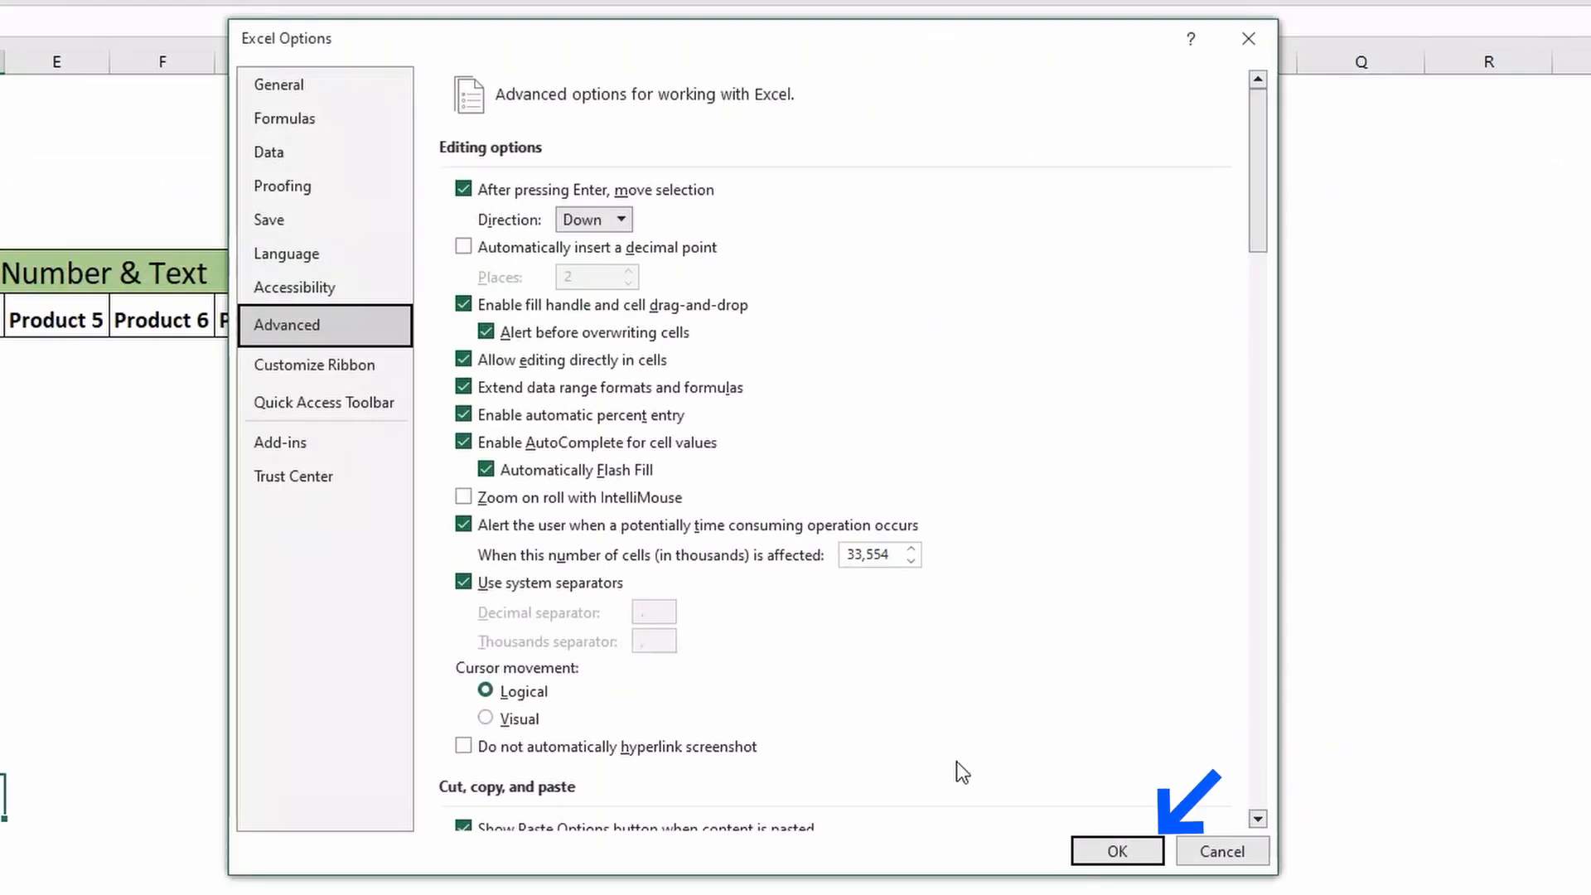
{"action": "left_click", "coordinate": [1117, 850]}
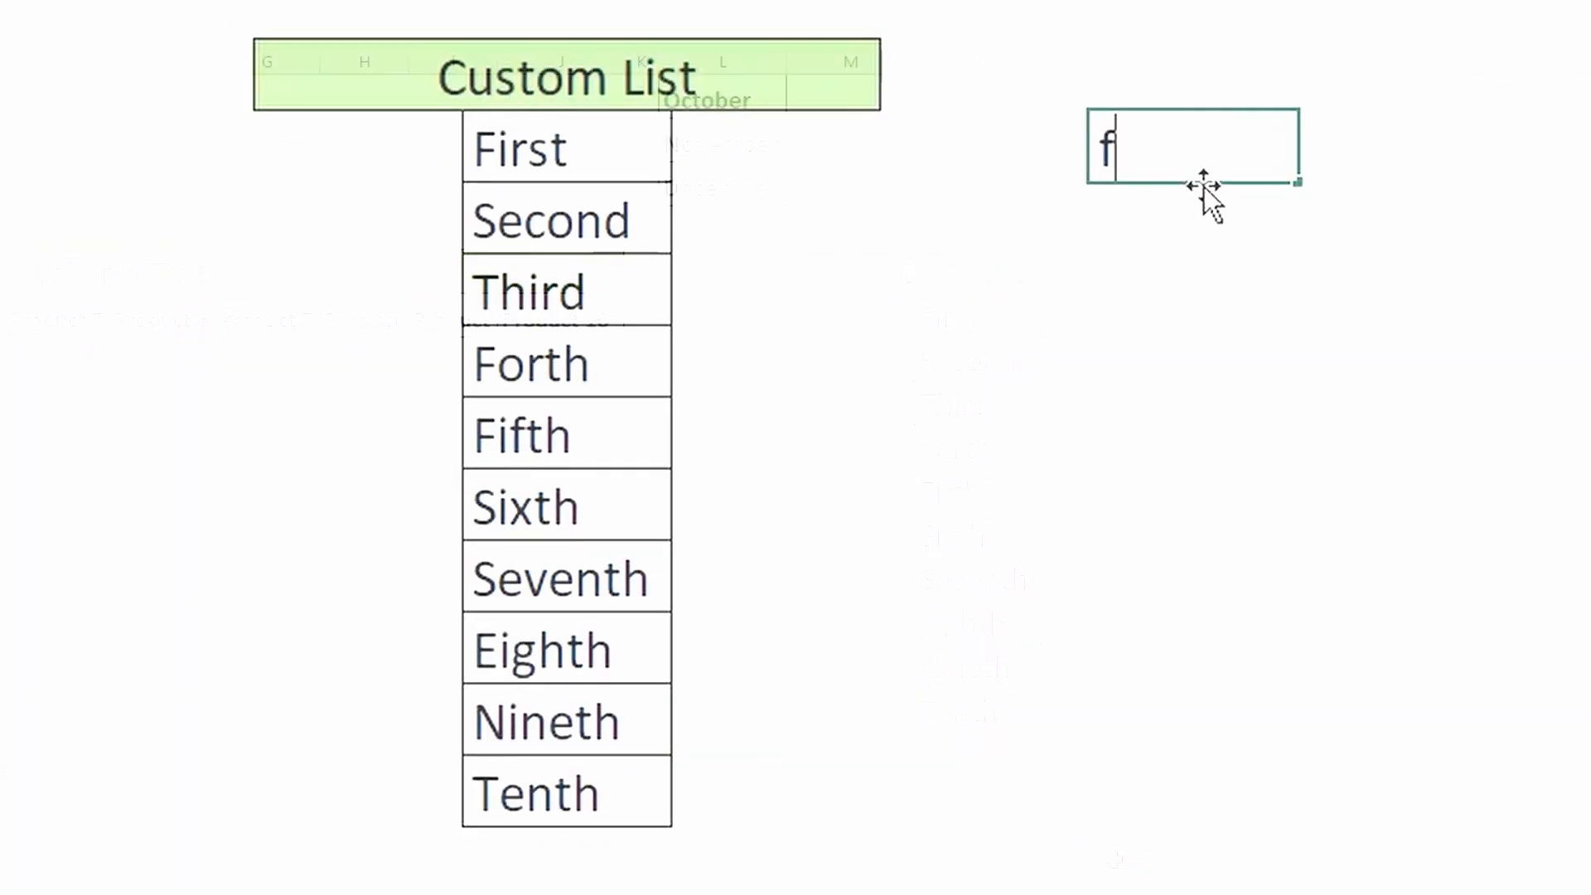
- Enter First as a starting value and autofill the custom list down its column
{"action": "type", "text": "irst"}
{"action": "key", "text": "Return"}
{"action": "left_click", "coordinate": [1207, 149]}
{"action": "left_click_drag", "start_coordinate": [1300, 216], "coordinate": [1384, 845]}
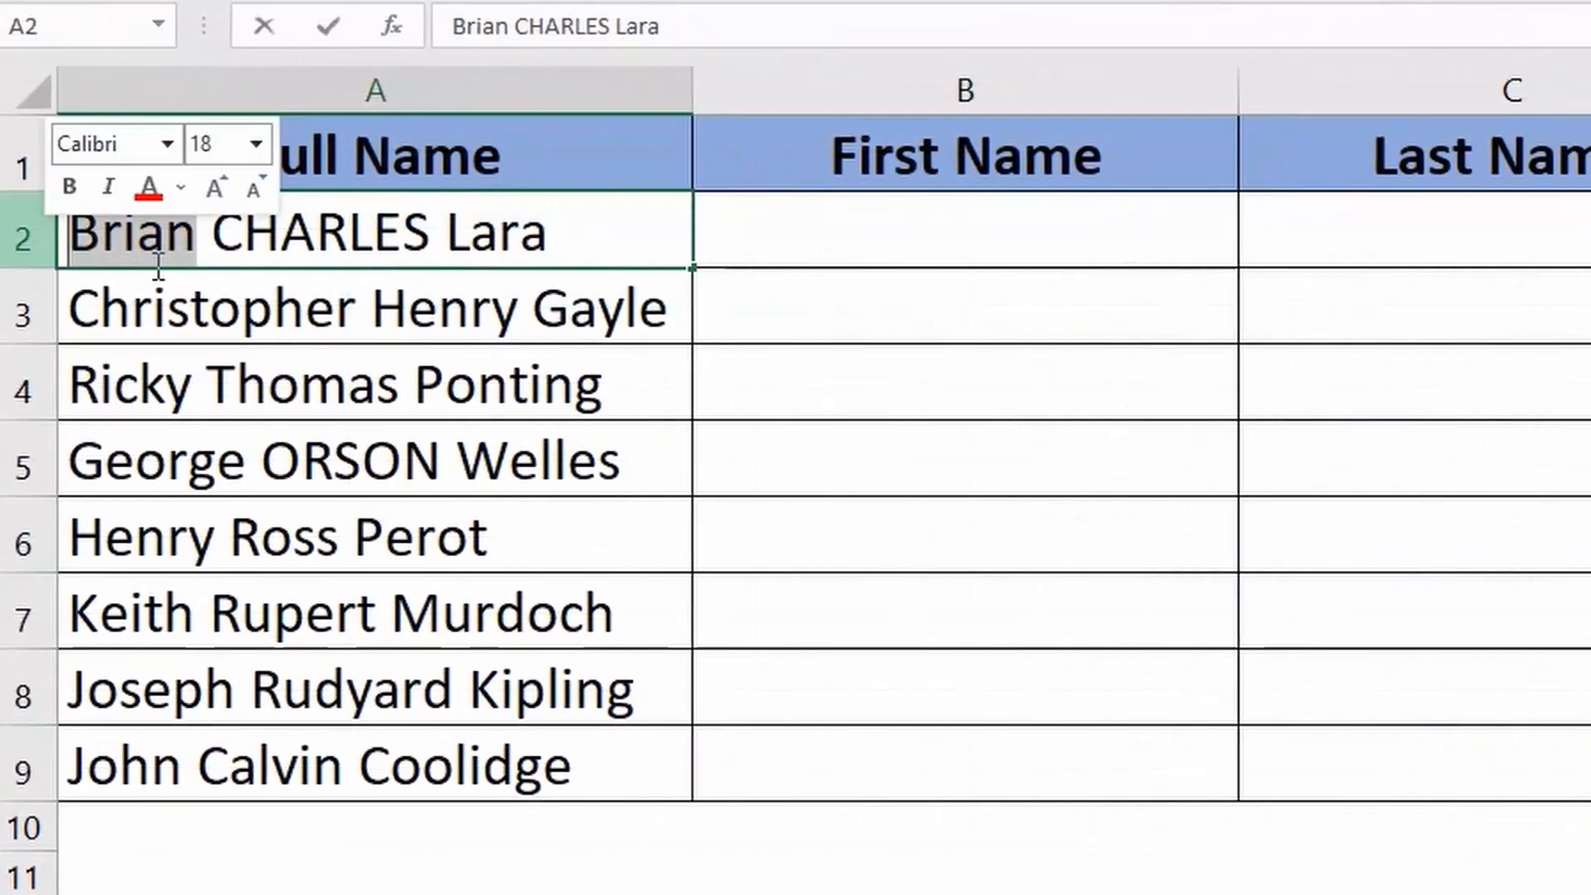
- Paste the first name taken from A2 into B2 and Flash Fill the First Name column
{"action": "left_click", "coordinate": [934, 238]}
{"action": "type", "text": "Brian"}
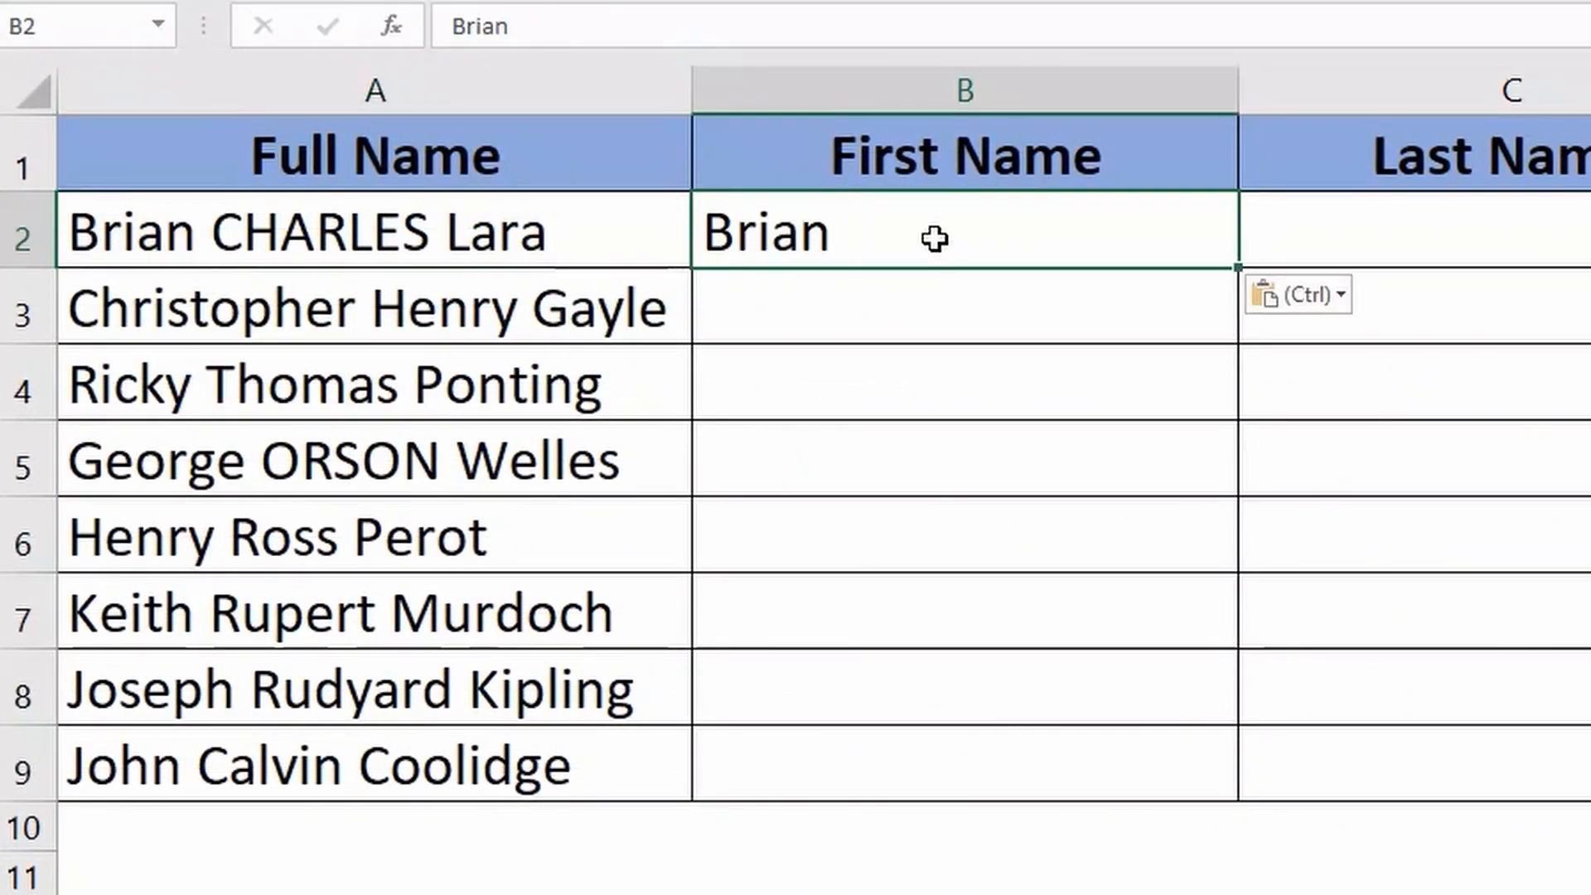
{"action": "left_click", "coordinate": [941, 296]}
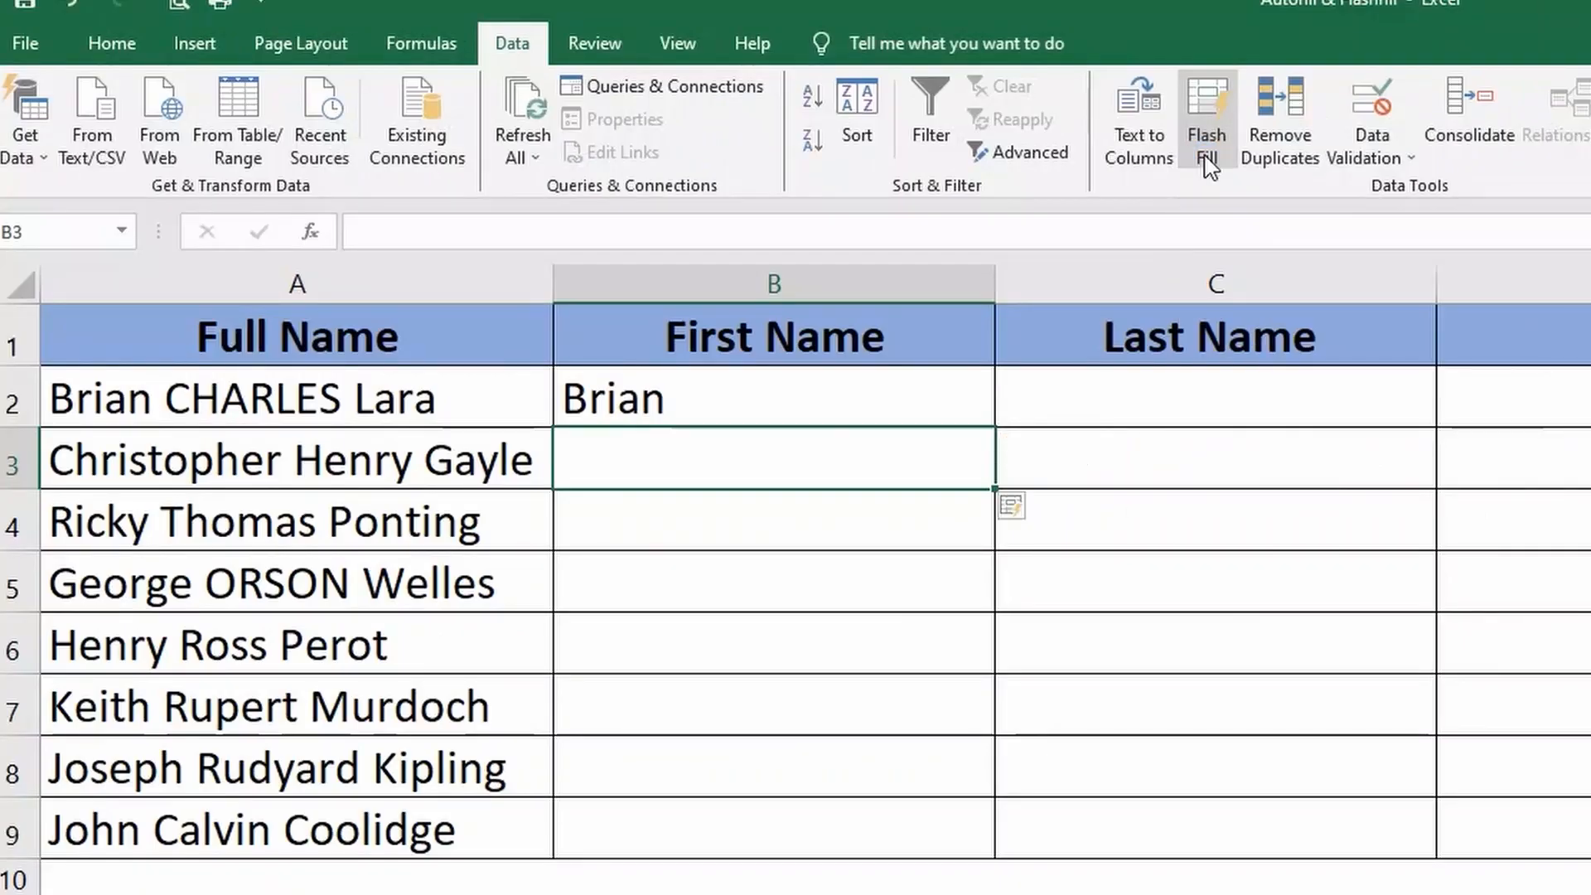
{"action": "left_click", "coordinate": [1307, 263]}
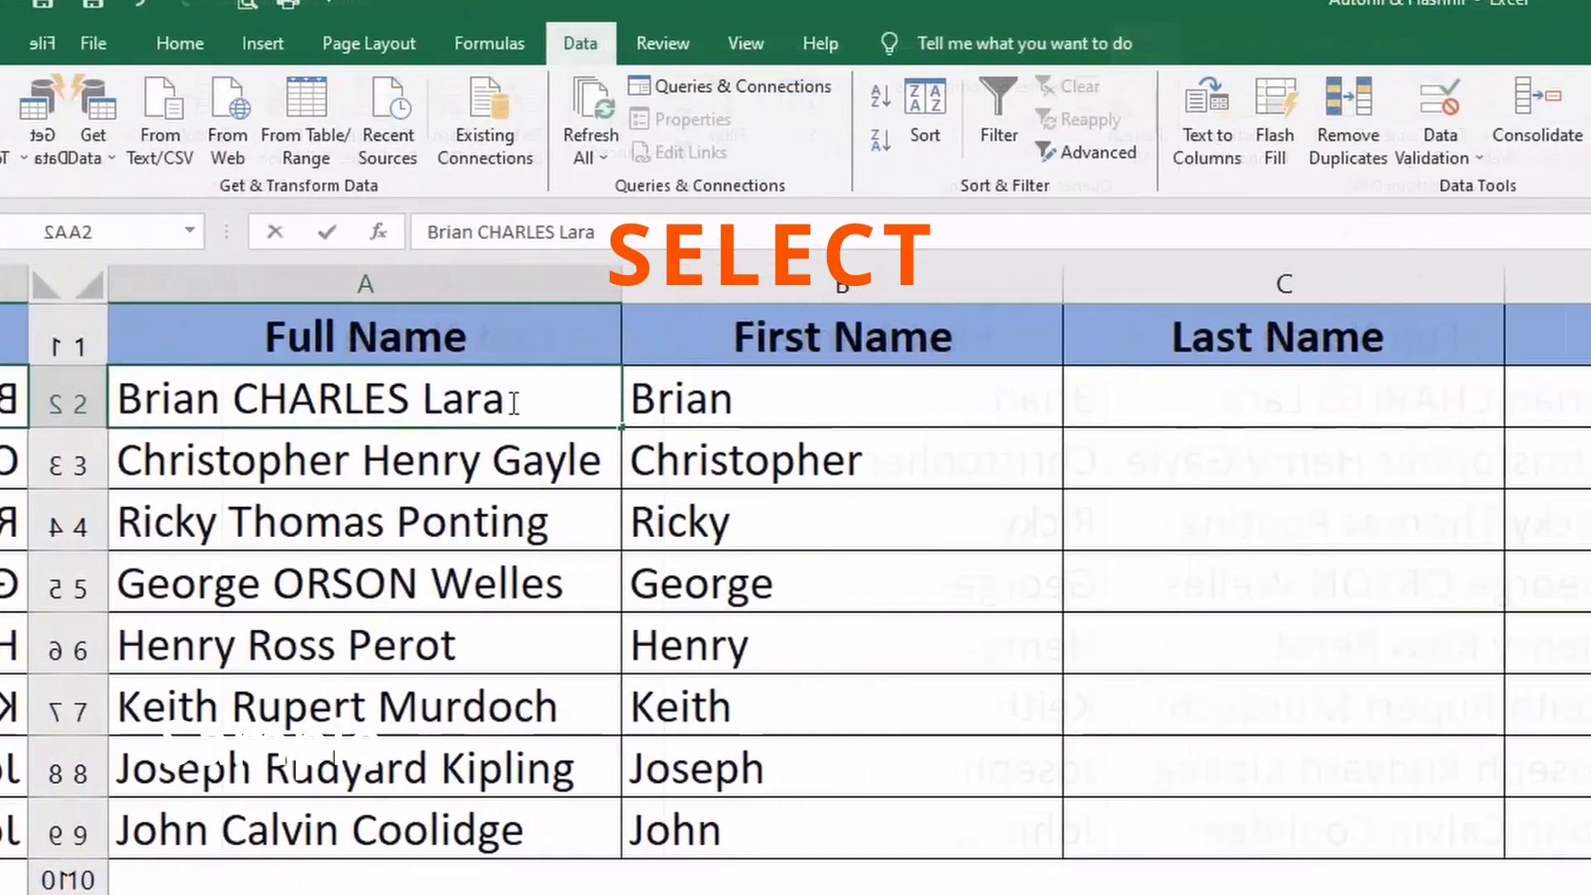
- Copy the last name from A2 into C2 and Flash Fill the Last Name column
{"action": "left_click_drag", "start_coordinate": [439, 400], "coordinate": [356, 401]}
{"action": "key", "text": "ctrl+c"}
{"action": "left_click", "coordinate": [1124, 419]}
{"action": "key", "text": "ctrl+v"}
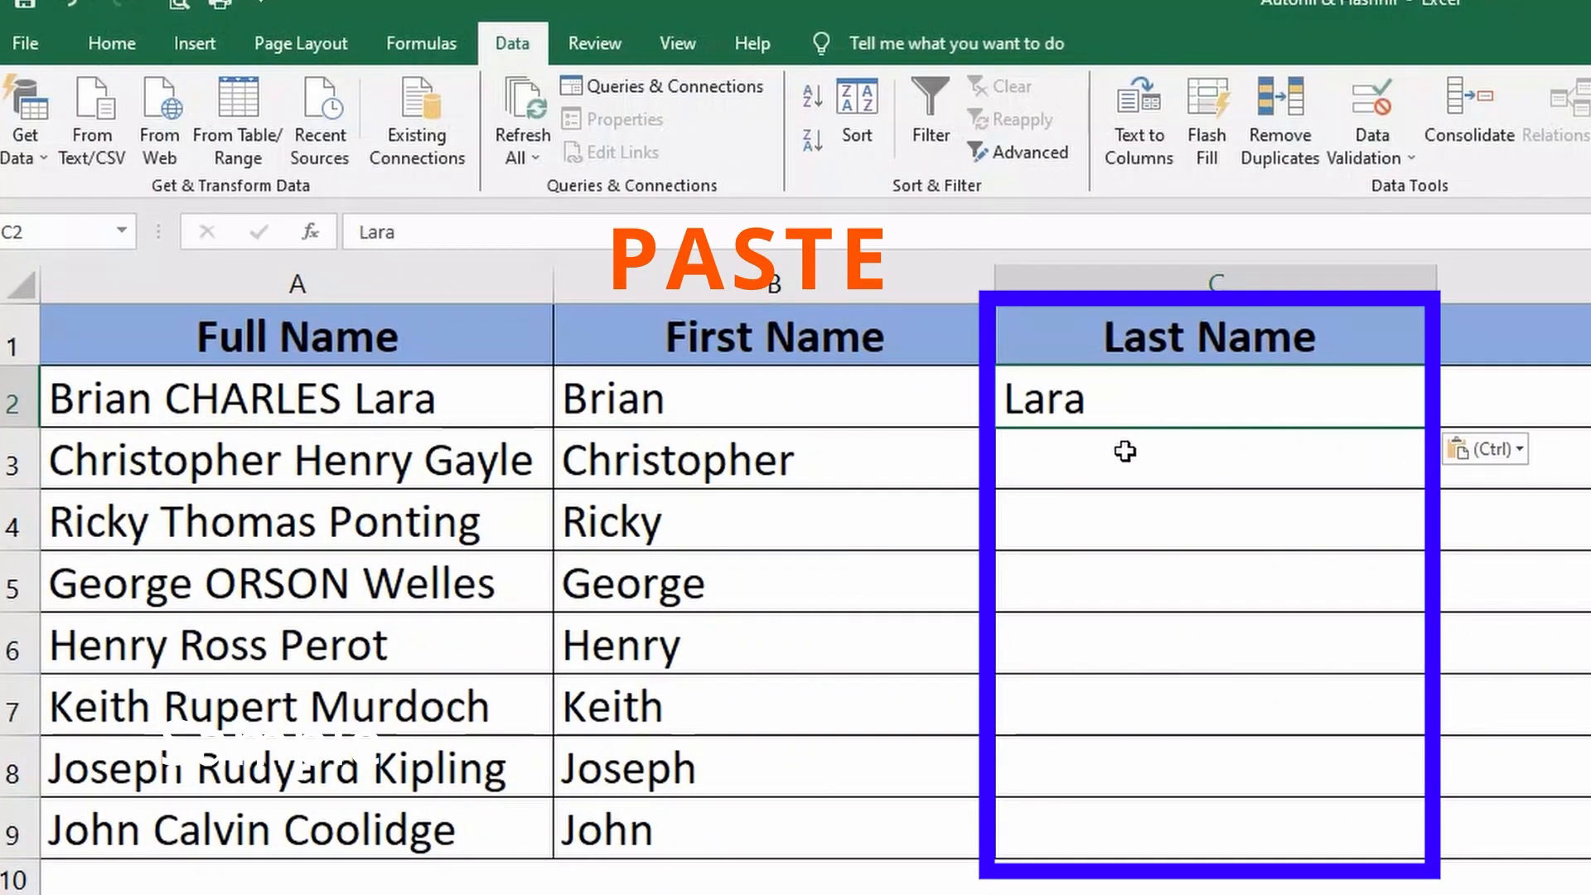
{"action": "key", "text": "Return"}
{"action": "key", "text": "ctrl+e"}
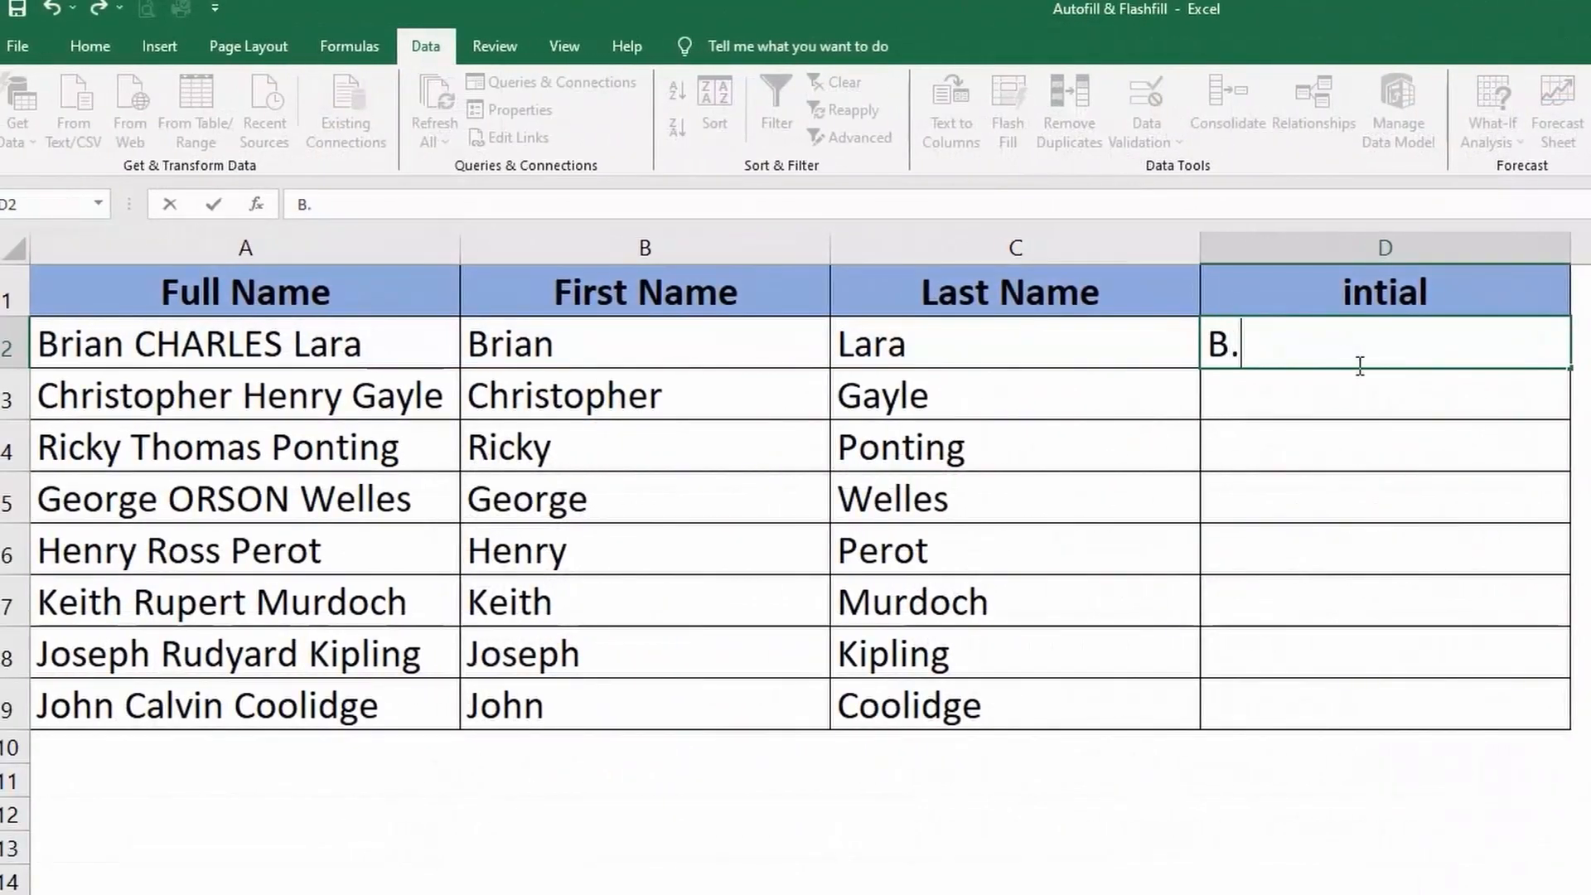
- Enter the dotted initials with the uppercase last name in D2 and Flash Fill the intial column
{"action": "type", "text": "C.LARA"}
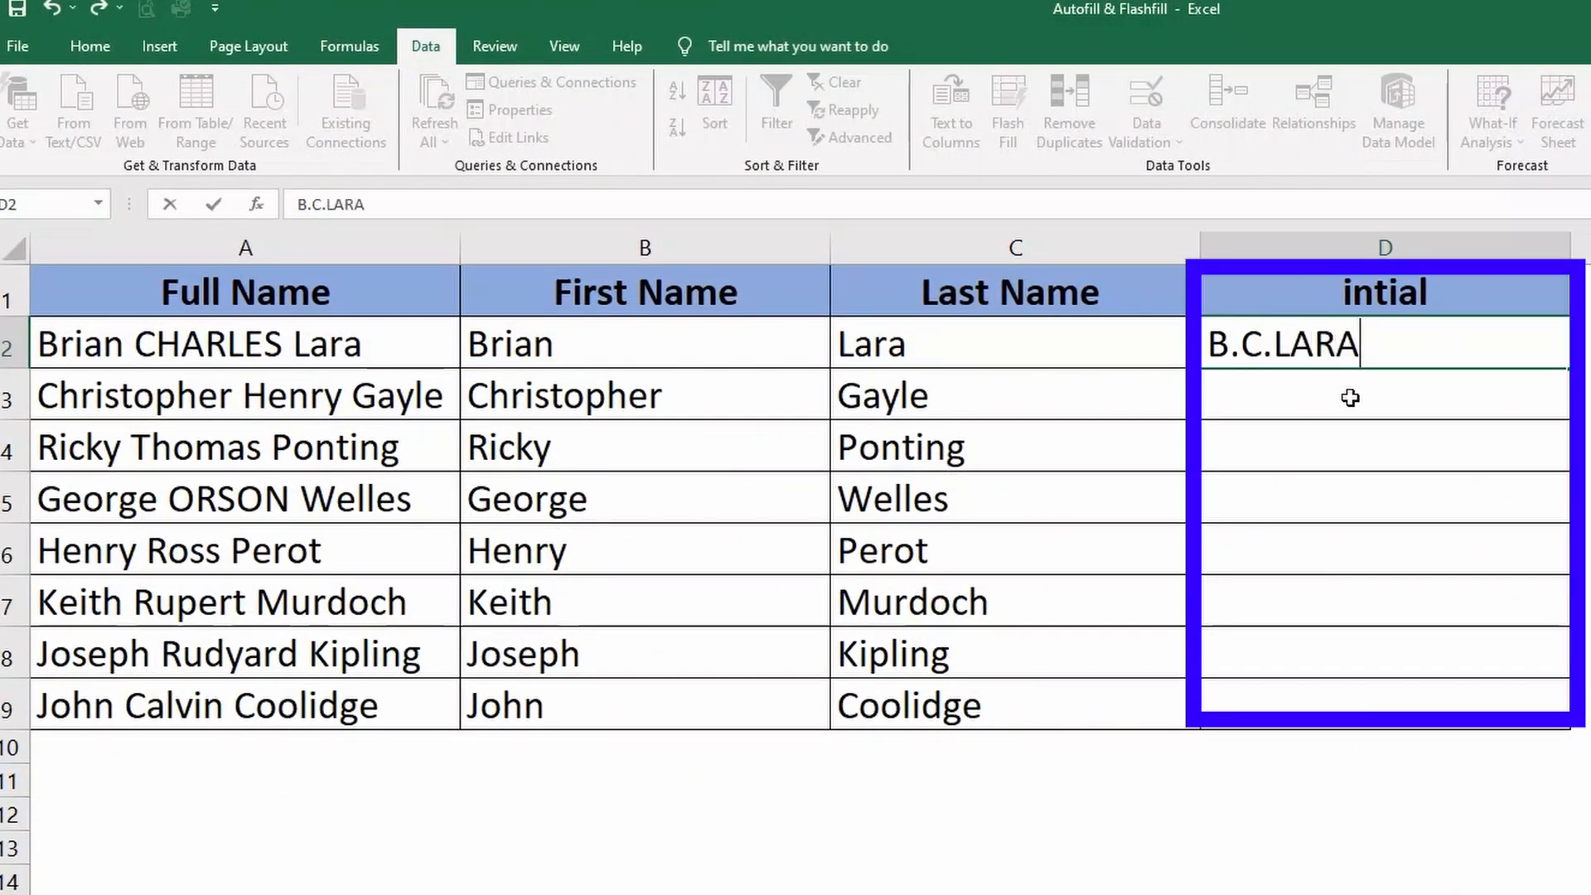
{"action": "key", "text": "Return"}
{"action": "key", "text": "ctrl+e"}
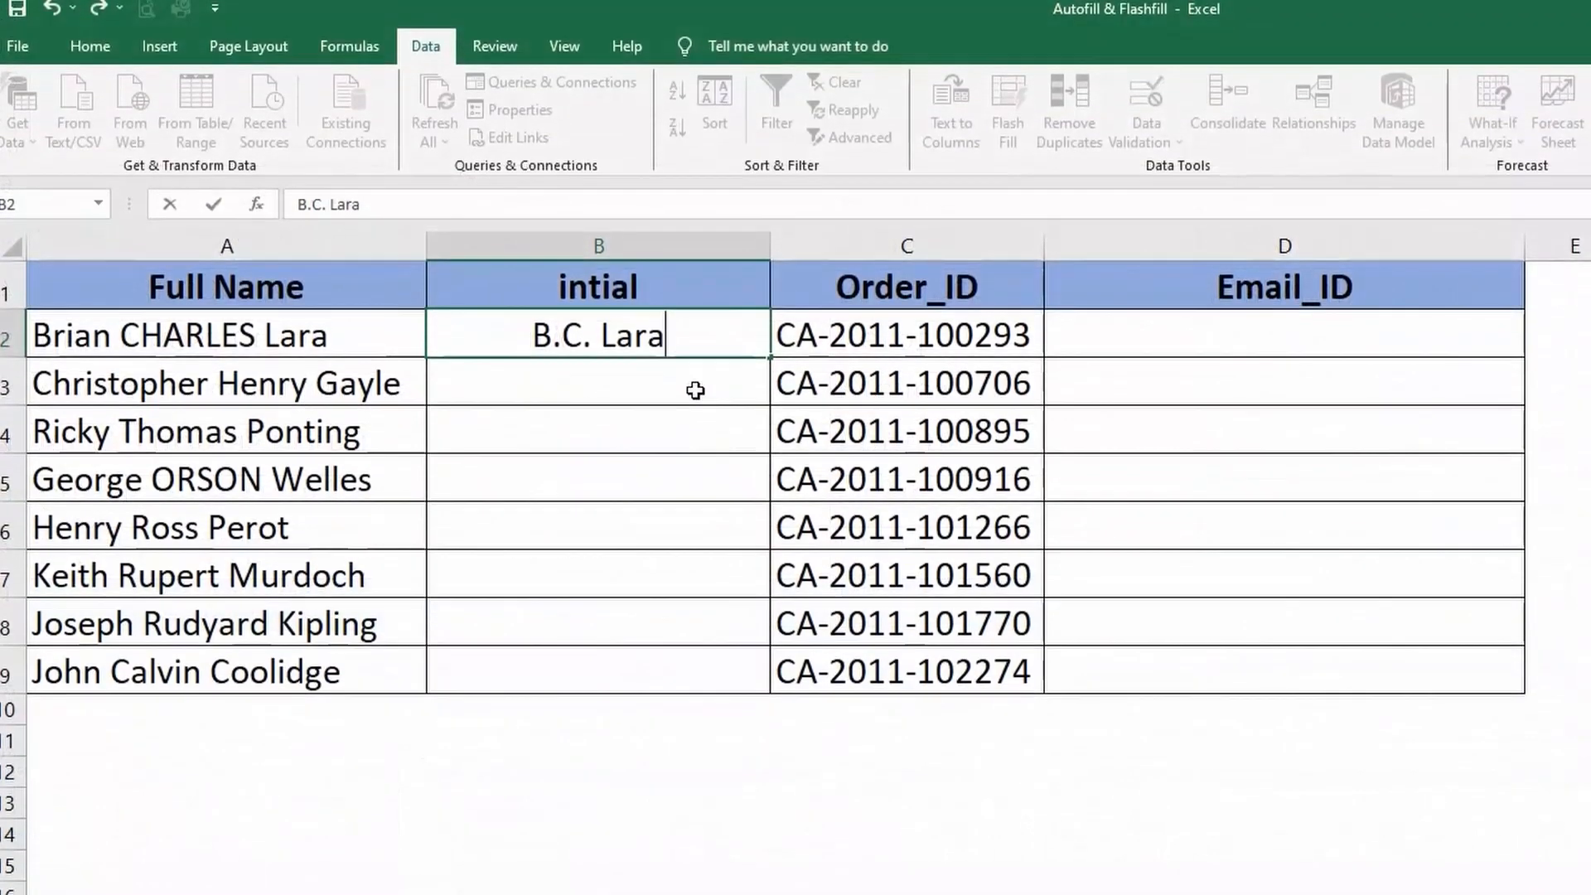
- Flash Fill column B of the order table with each person's dotted initials and last name
{"action": "key", "text": "Return"}
{"action": "key", "text": "ctrl+e"}
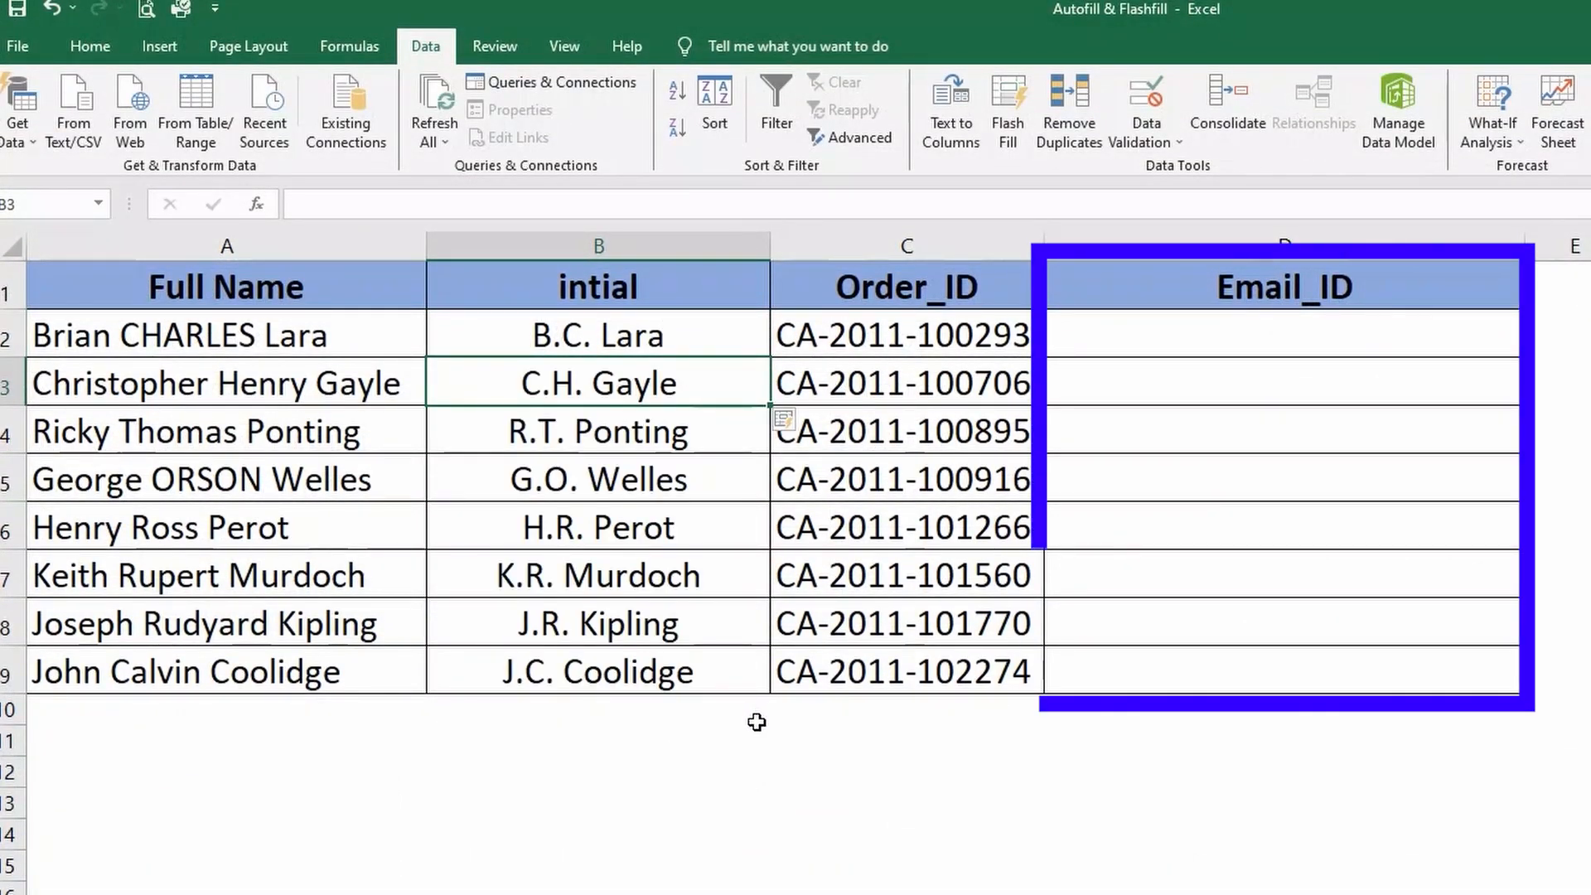
- Enter an e-mail address combining the initials, last name and order digits in D2, and Flash Fill the Email_ID column
{"action": "left_click", "coordinate": [1207, 338]}
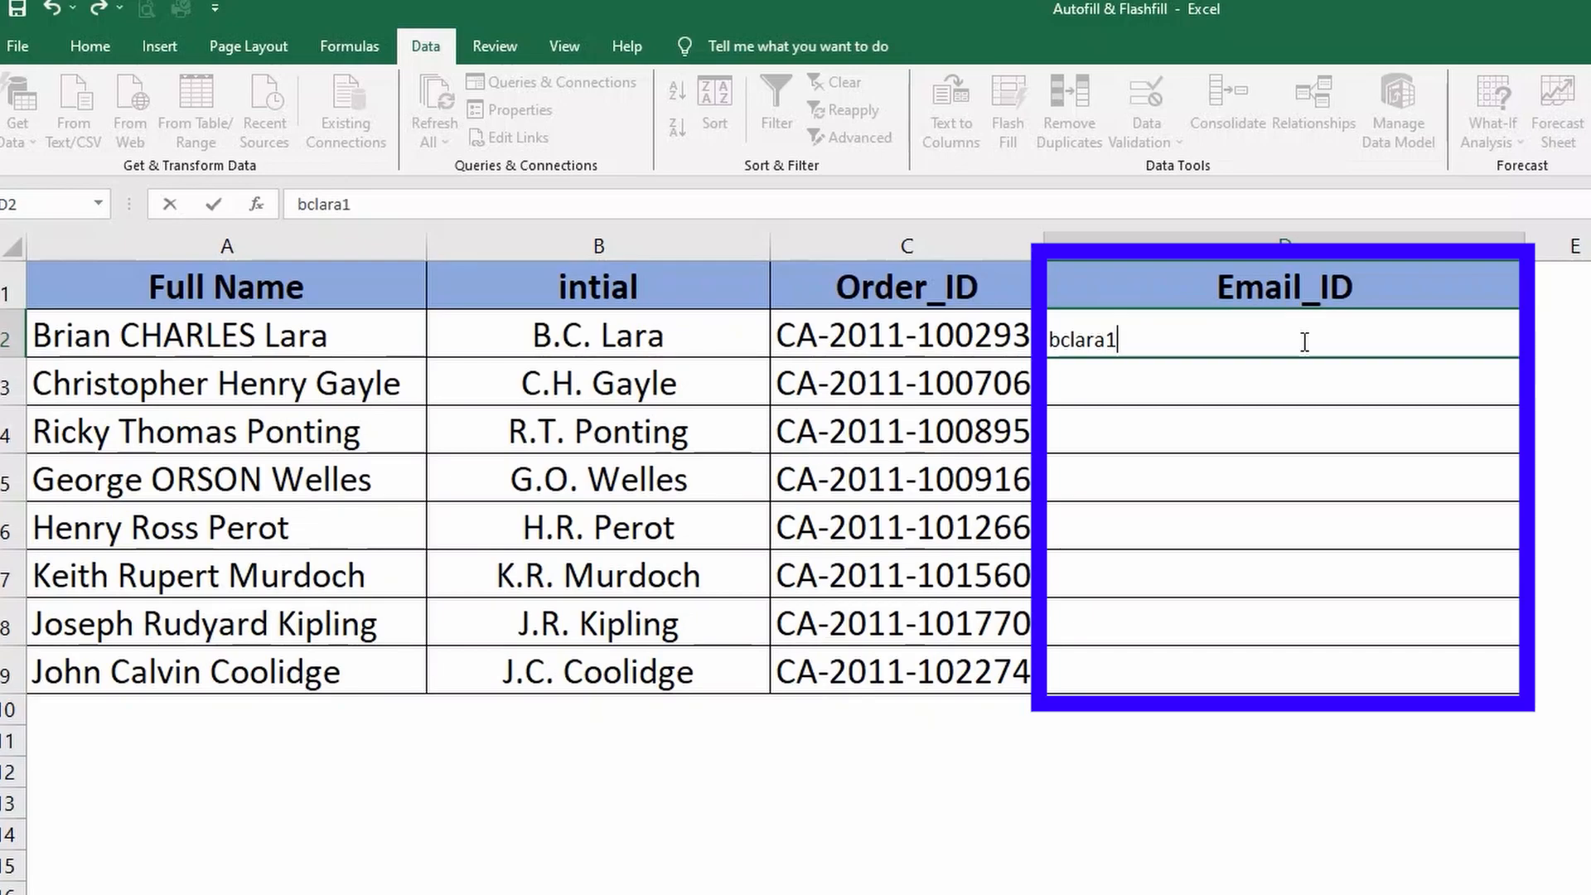
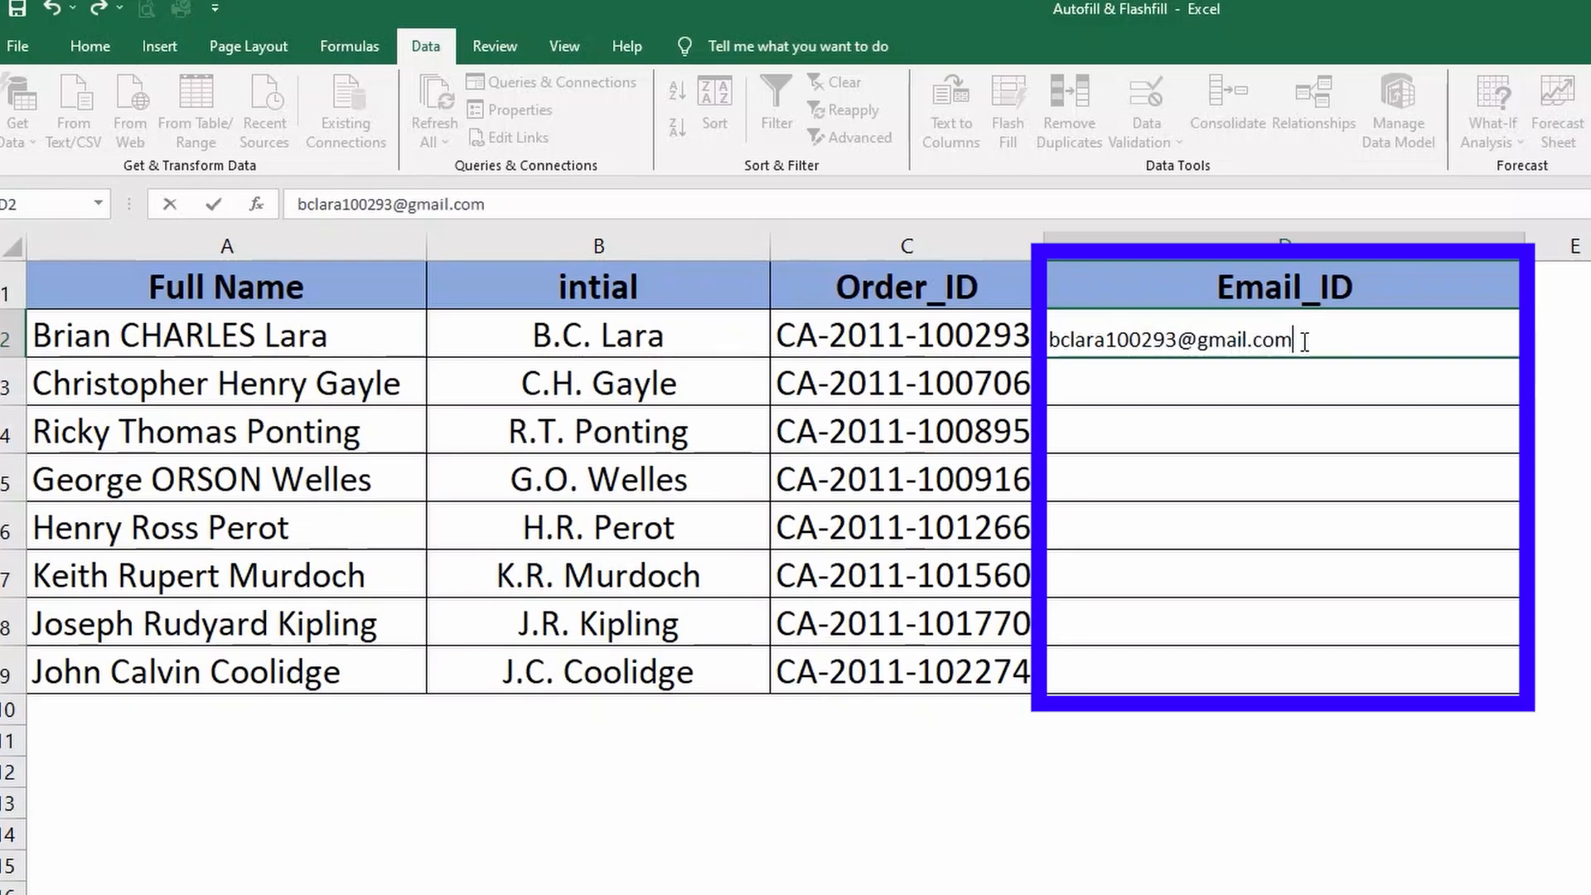
{"action": "key", "text": "Return"}
{"action": "key", "text": "ctrl+e"}
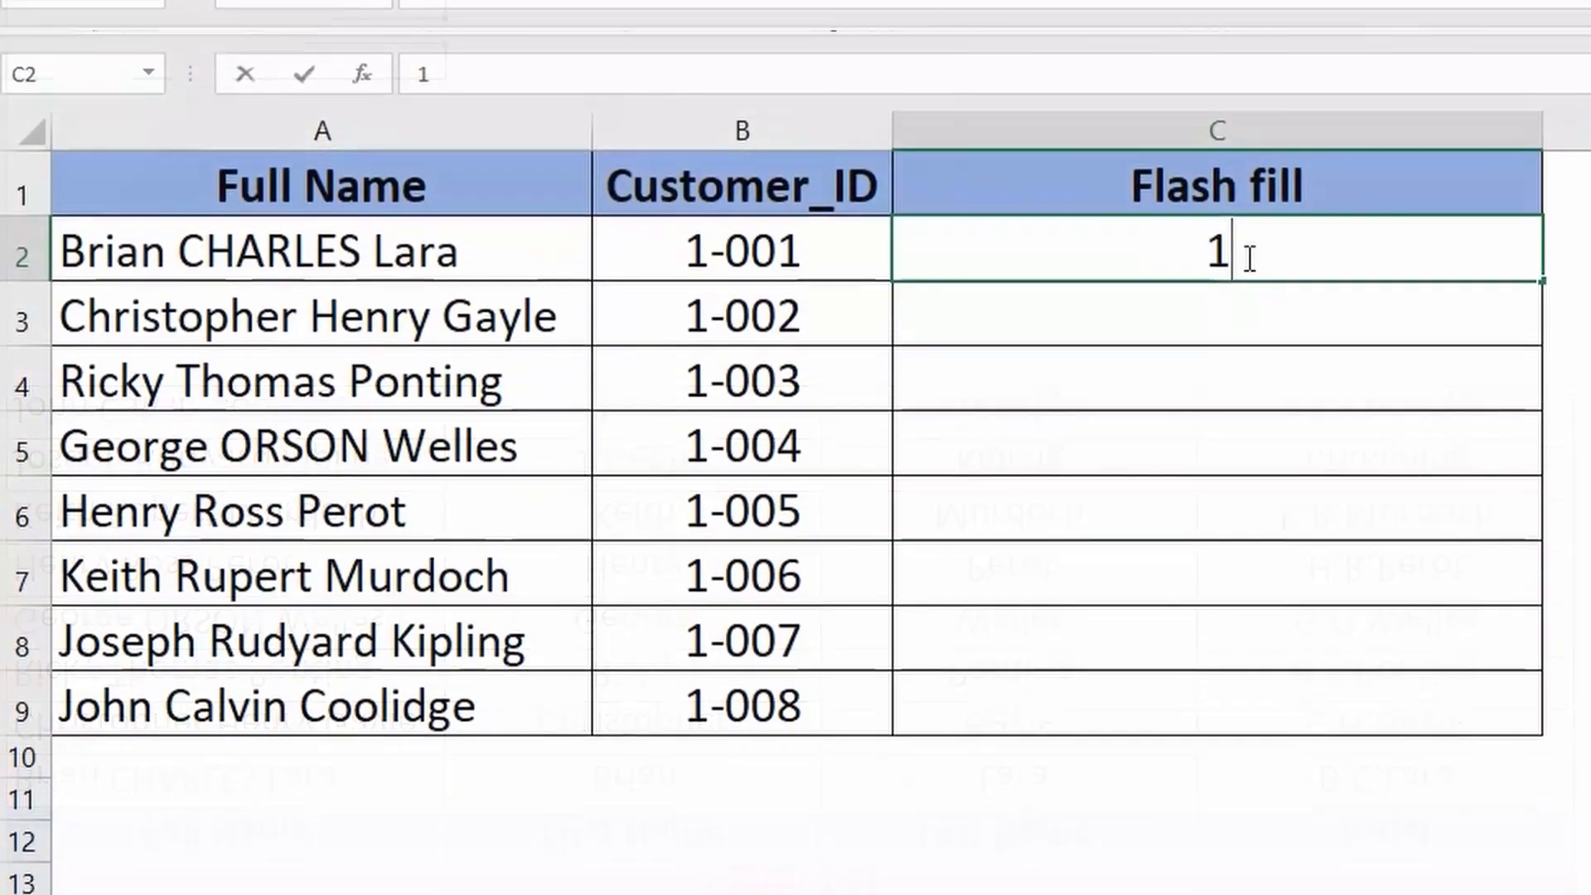
- Flash Fill column C from the Customer_ID values and correct C3 to 2 to fix the pattern
{"action": "key", "text": "Return"}
{"action": "key", "text": "ctrl+e"}
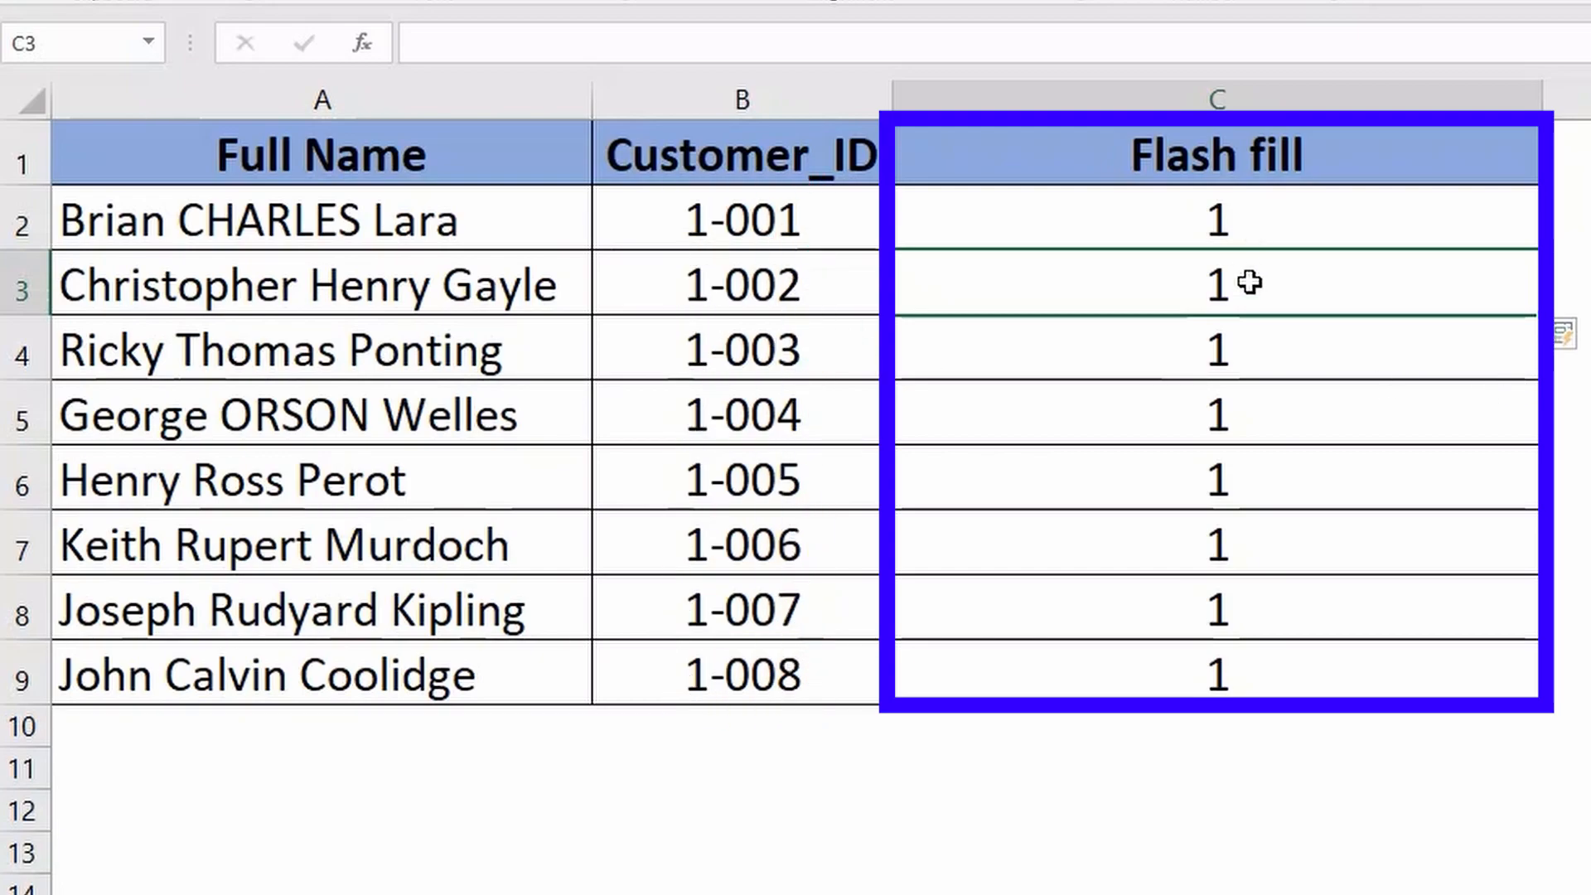
{"action": "type", "text": "2"}
{"action": "key", "text": "Return"}
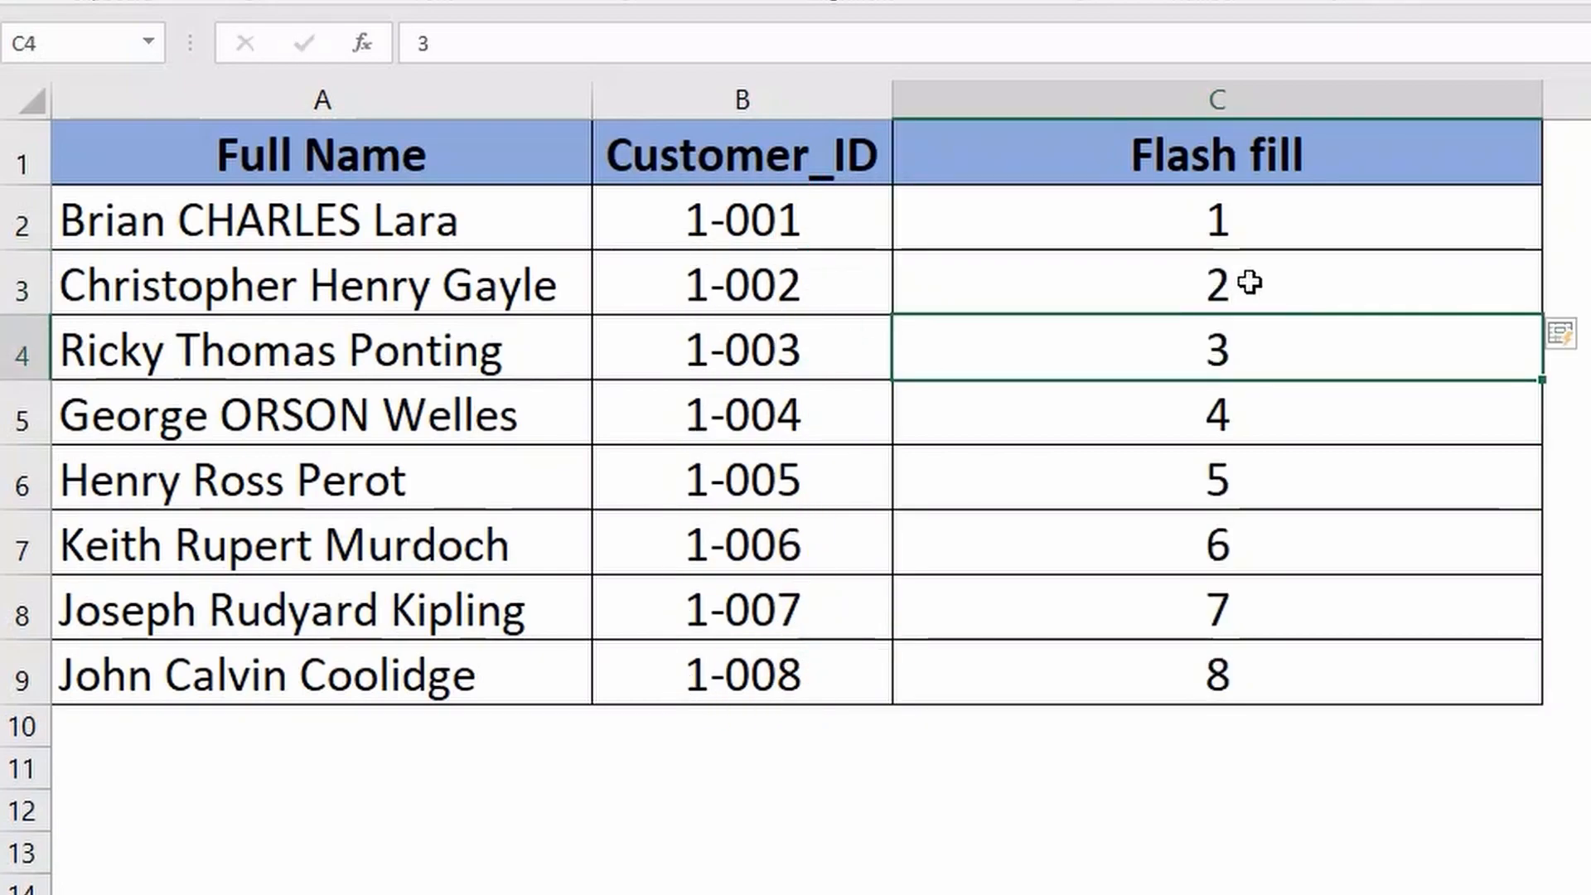